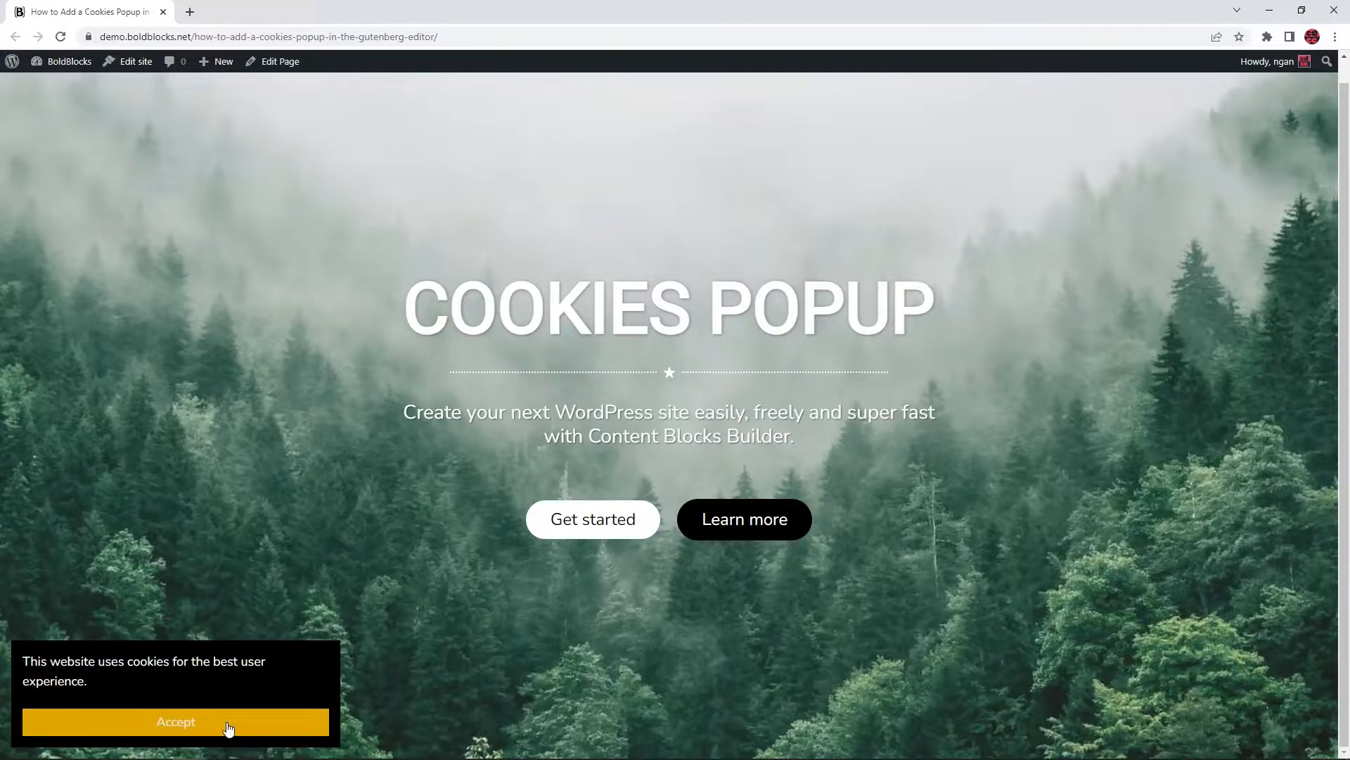
Step: Accept the sample cookies popup on the live page and open the page for editing in a new tab
left_click(229, 729)
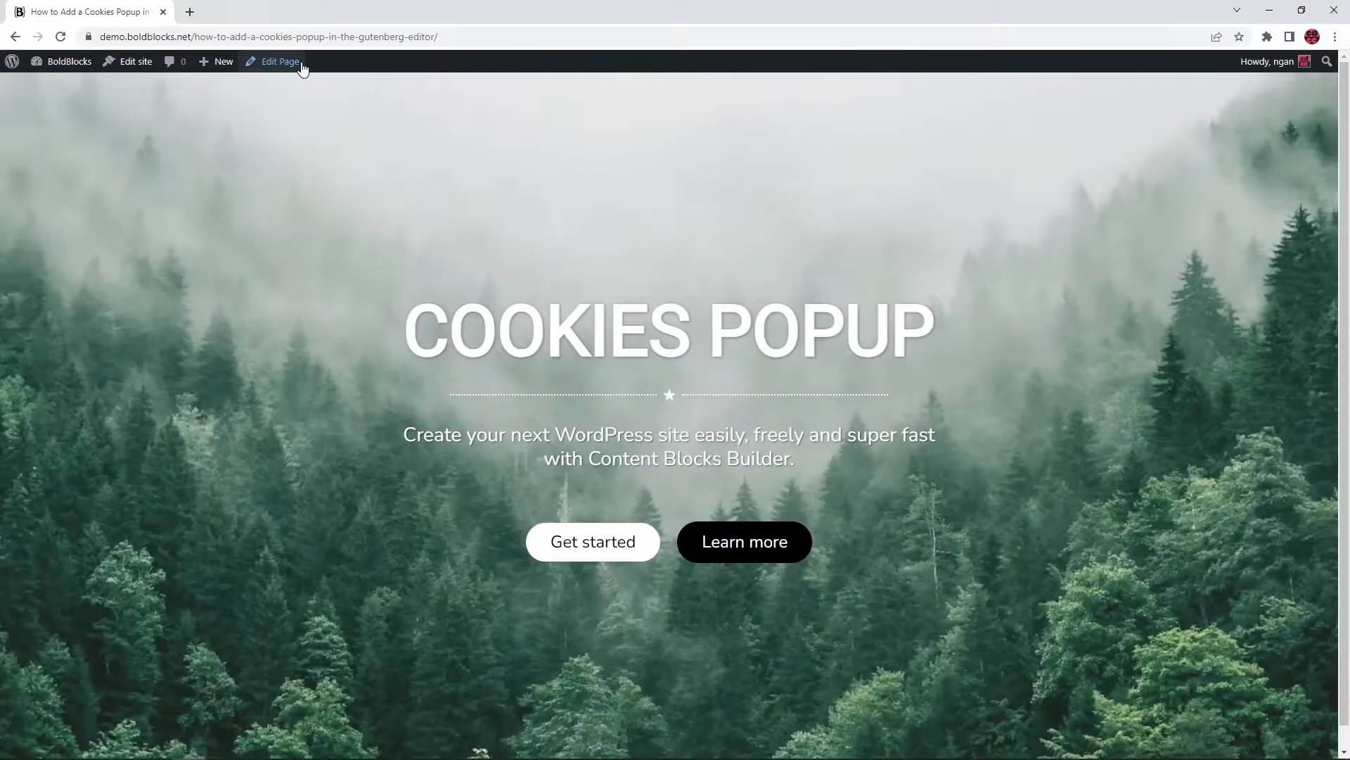
middle_click(277, 63)
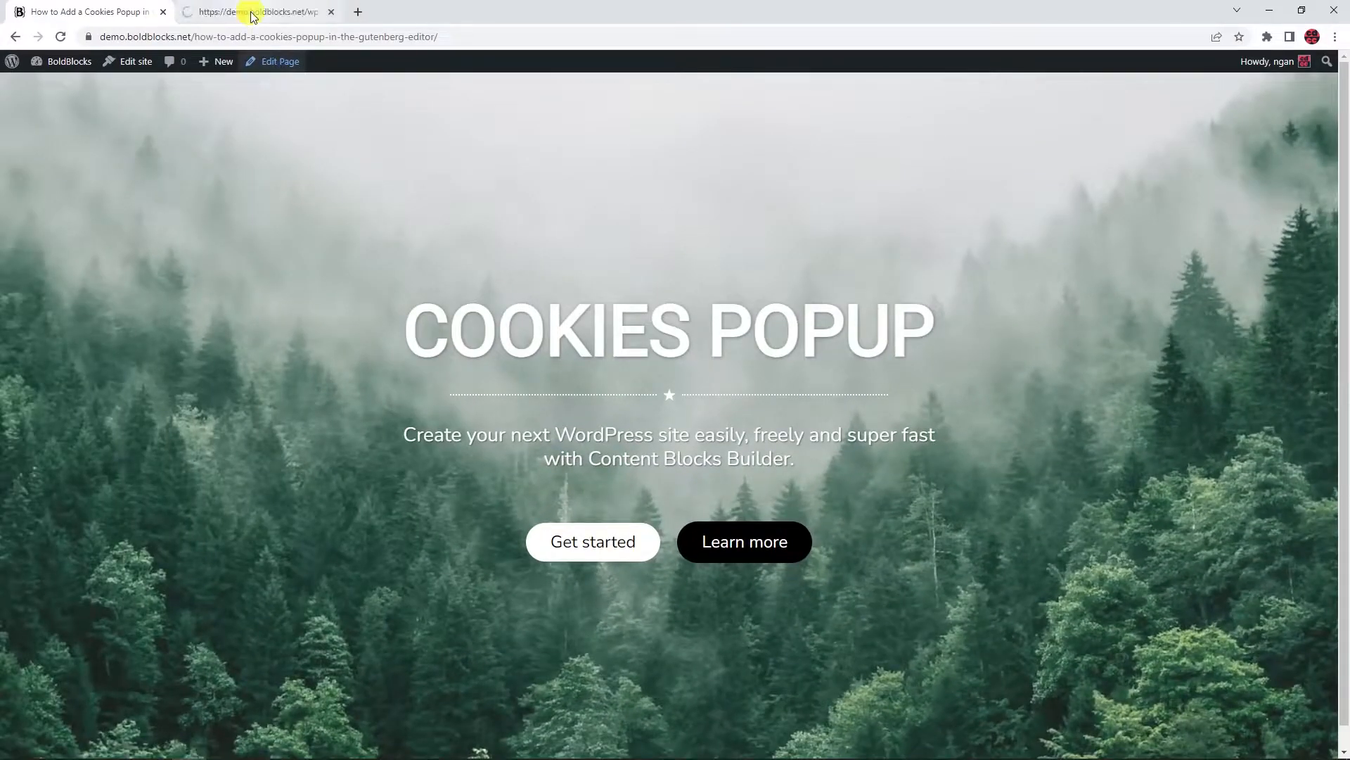
key("ctrl+Tab")
Step: Show the block list and insert a new Advanced group block after the existing Advanced group
left_click(201, 71)
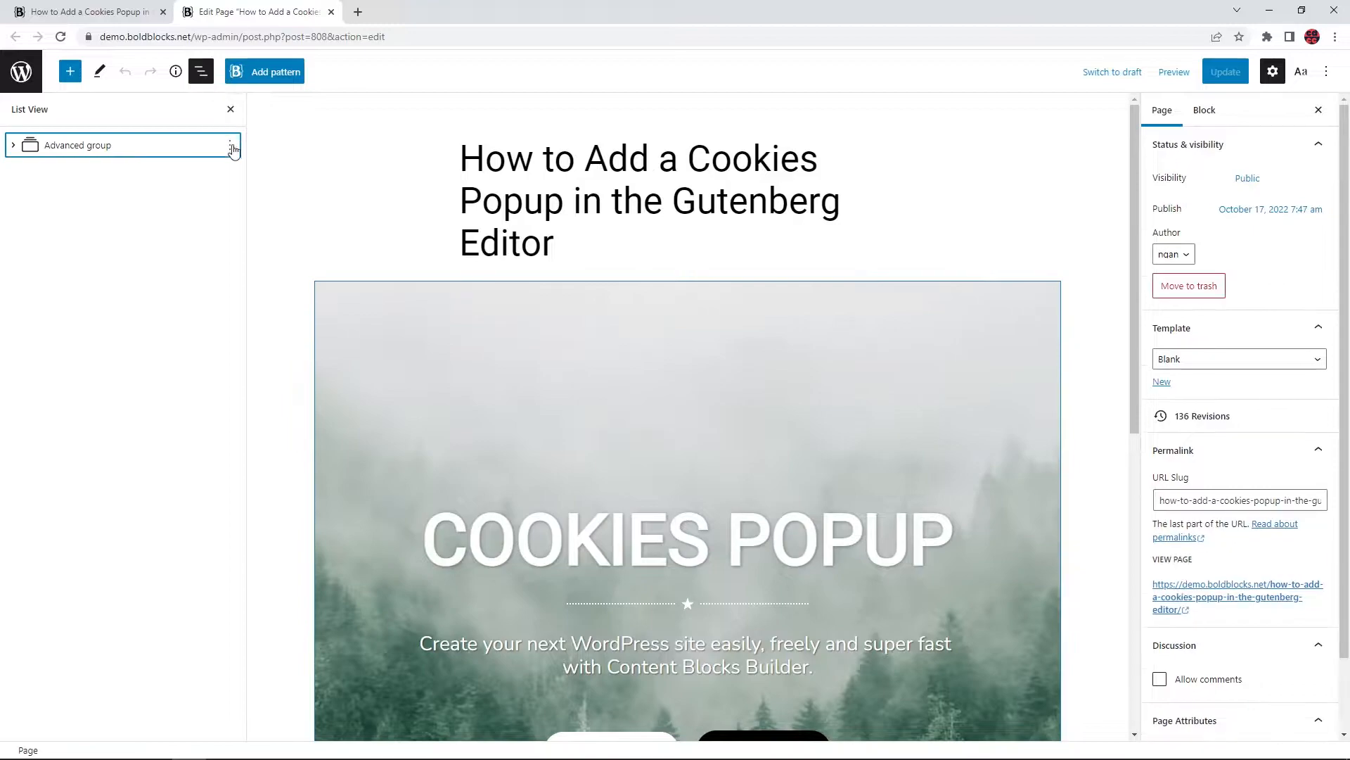
left_click(229, 145)
left_click(264, 291)
type("/advanced group")
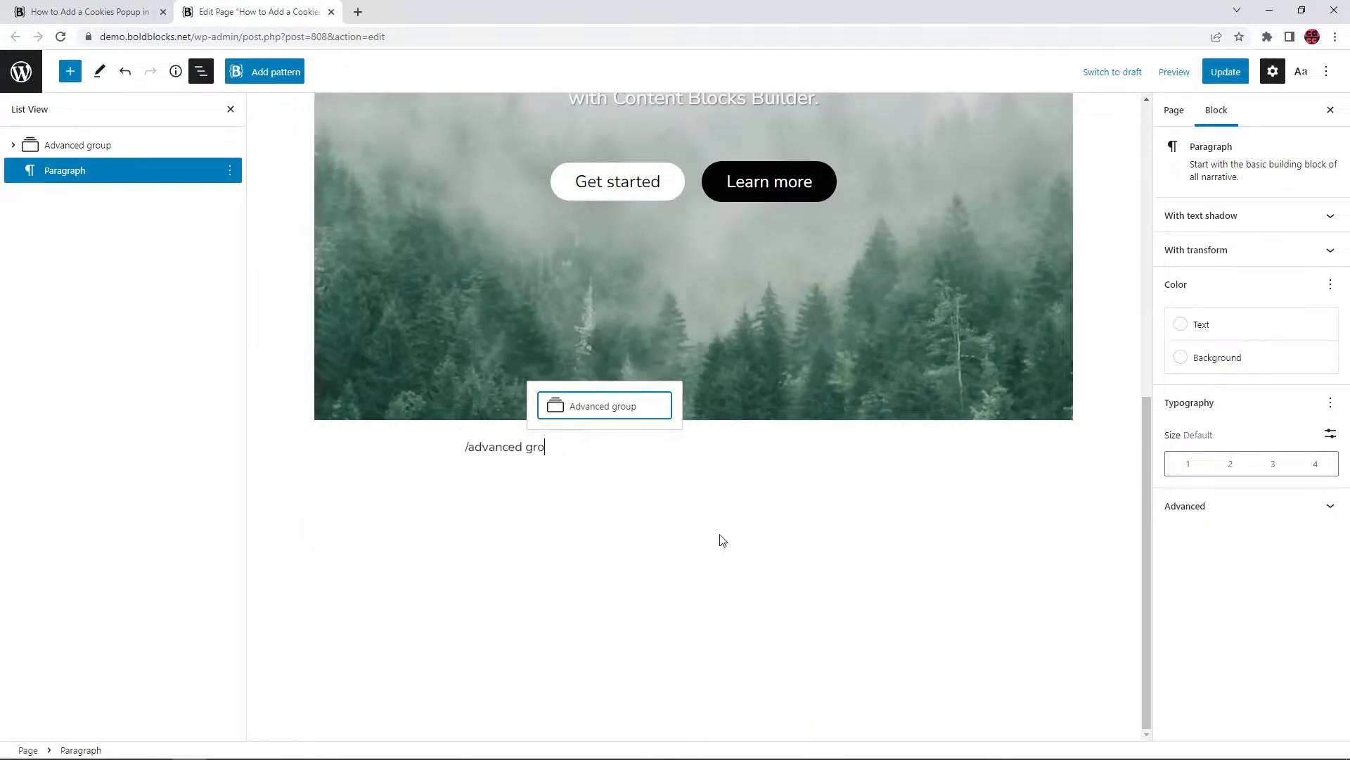
key("Return")
Step: Give the new Advanced group a black background and white text colour
scroll(1187, 528, "down", 3)
left_click(1318, 654)
left_click(1215, 557)
left_click(1216, 693)
left_click(948, 611)
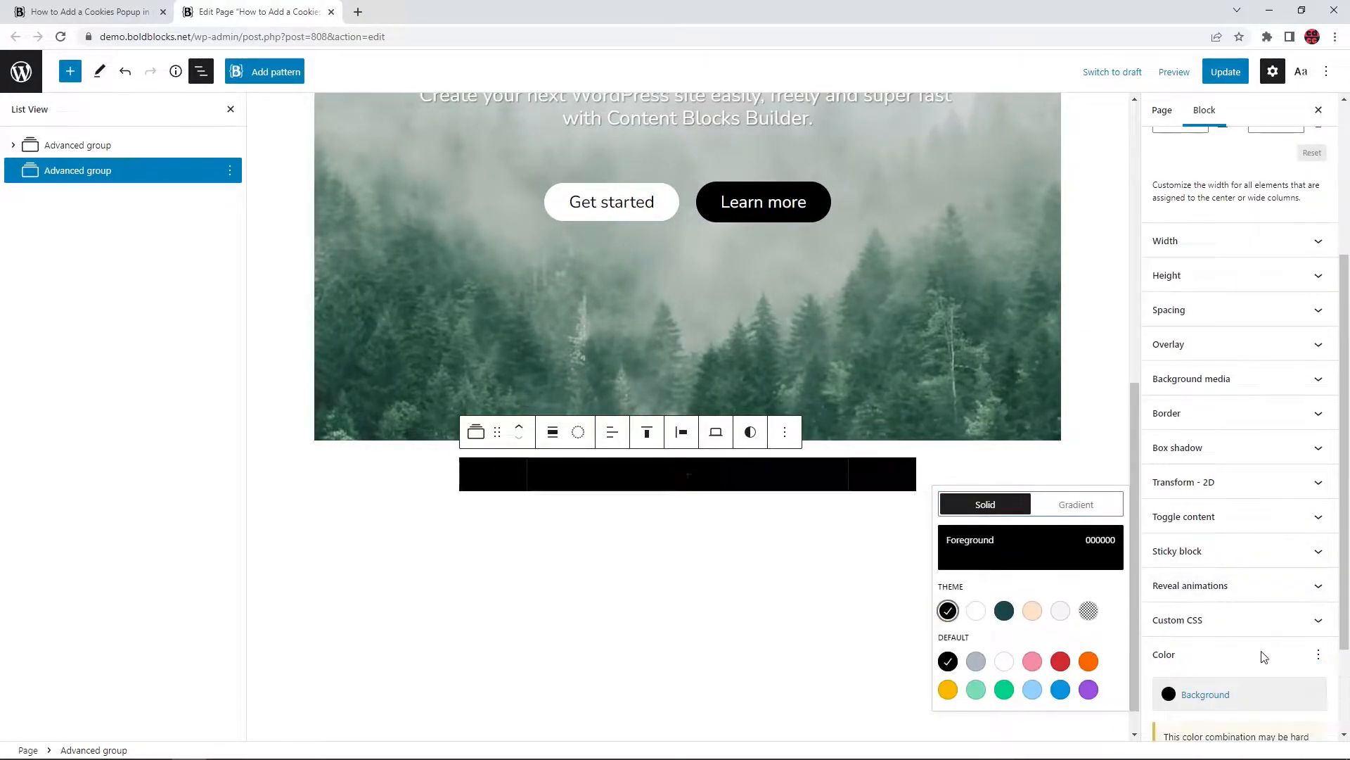
left_click(1317, 655)
left_click(1188, 532)
left_click(1195, 694)
left_click(976, 611)
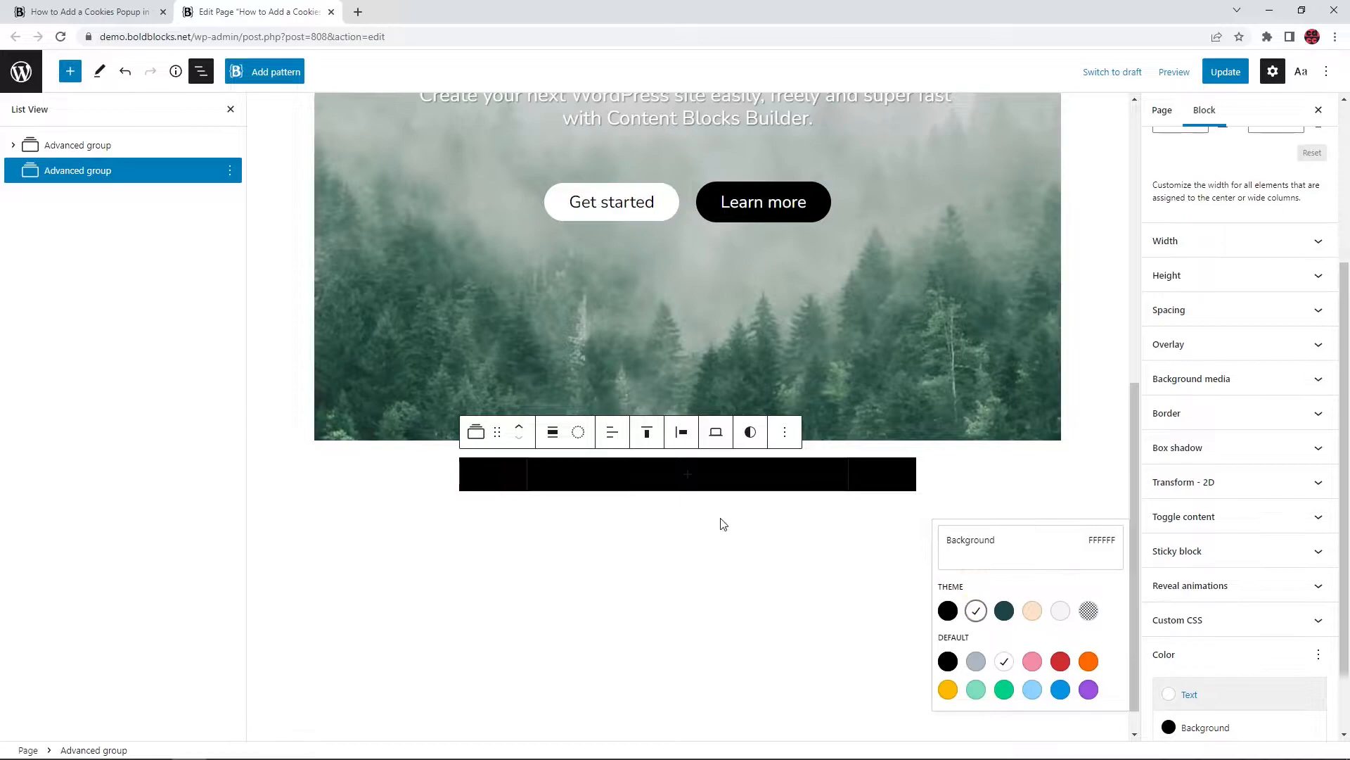
Step: Add a paragraph inside the new group reading "This website uses cookies for the best user experience."
left_click(688, 474)
left_click(612, 603)
type("This website uses cookies for the best user experience.")
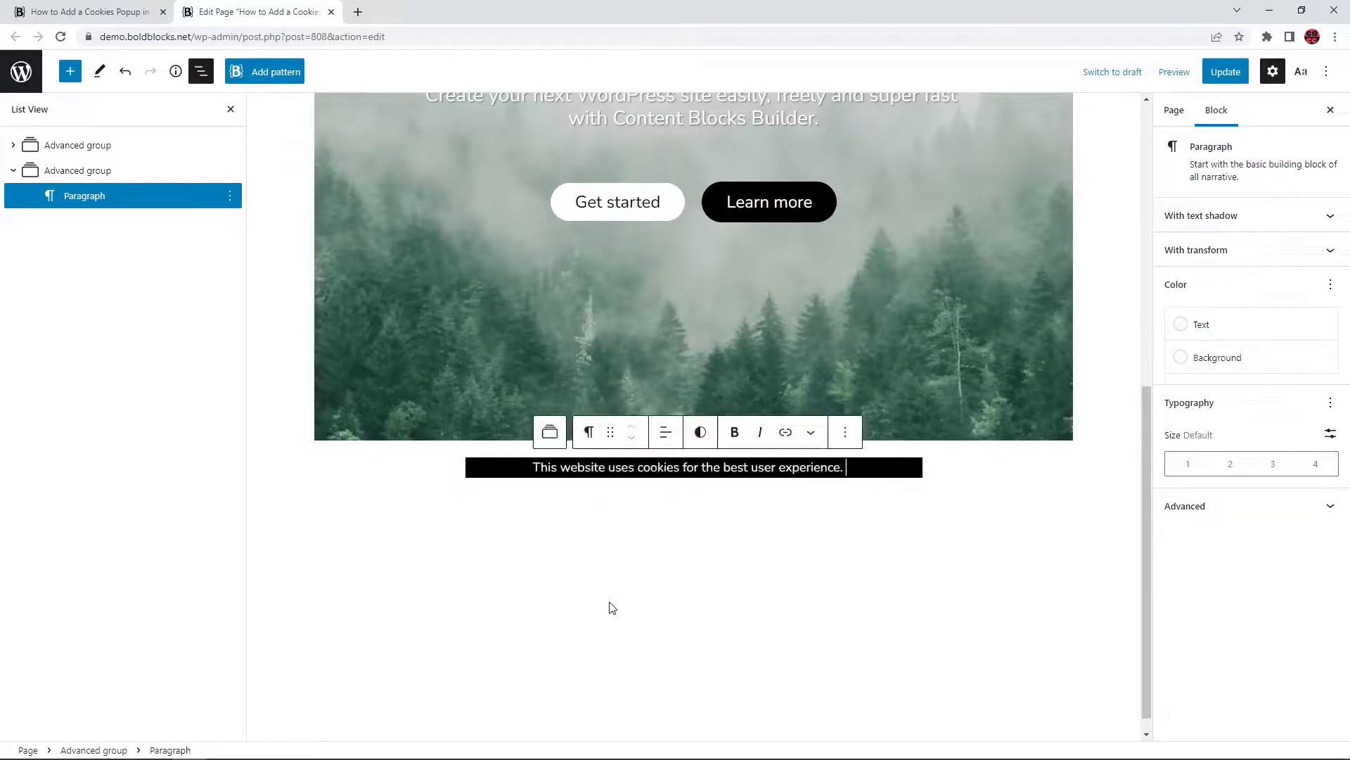
Step: Insert a Buttons block below the paragraph with one button labelled "Accept"
key("Return")
type("/buttons")
key("Return")
type("Accept")
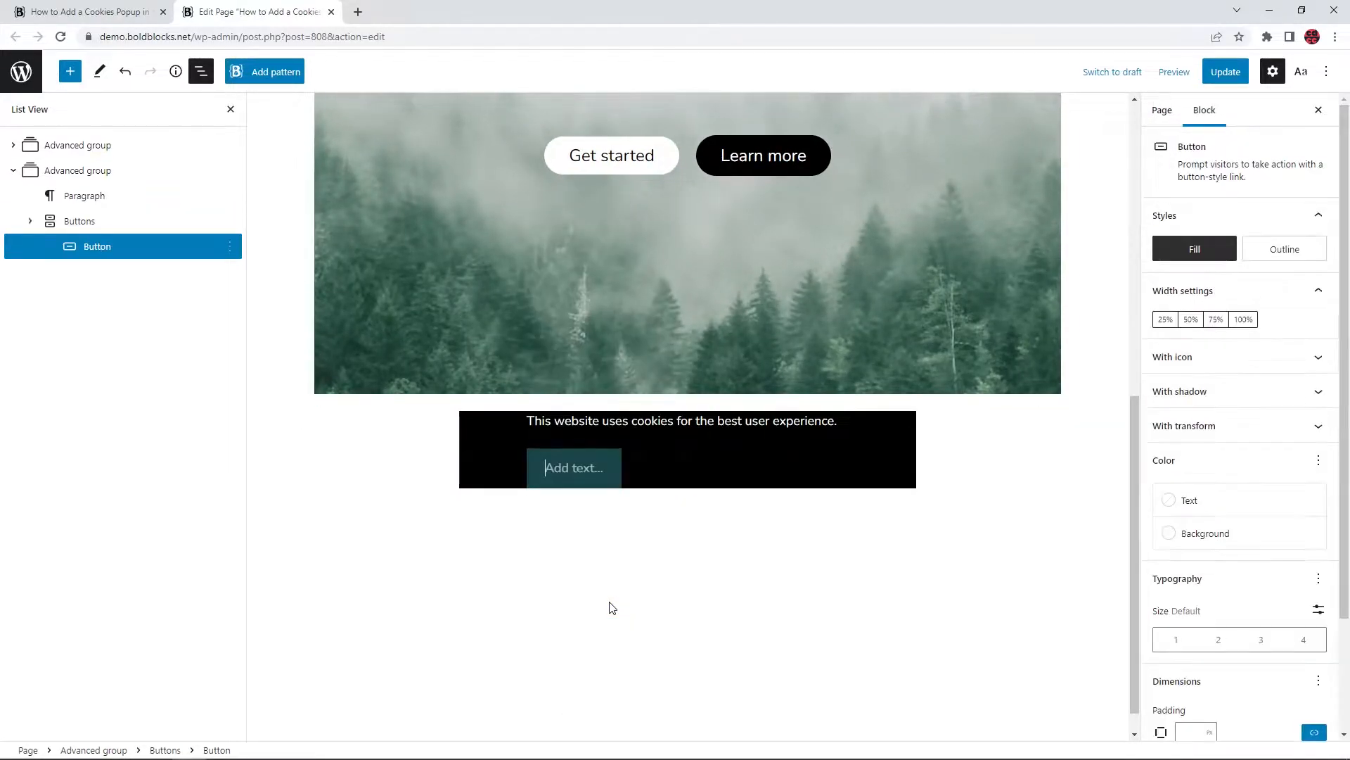
Step: Style the Accept button with 100% width, an amber background and a vertical padding of 5 px
left_click(1244, 319)
left_click(1224, 534)
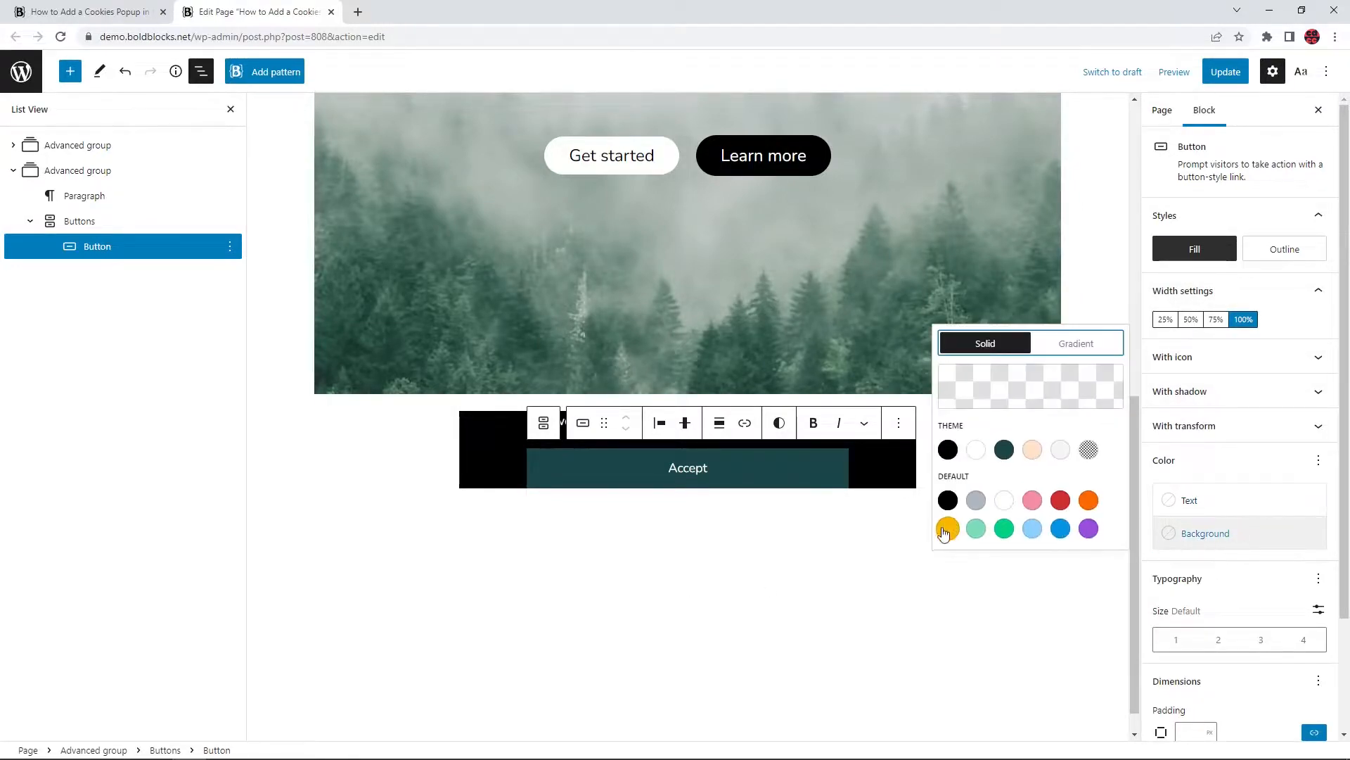
left_click(947, 529)
scroll(1196, 570, "down", 2)
left_click(1313, 593)
left_click(1193, 593)
type("5")
Step: Set the cookies group's padding and margin to 1 rem on all sides
left_click(470, 431)
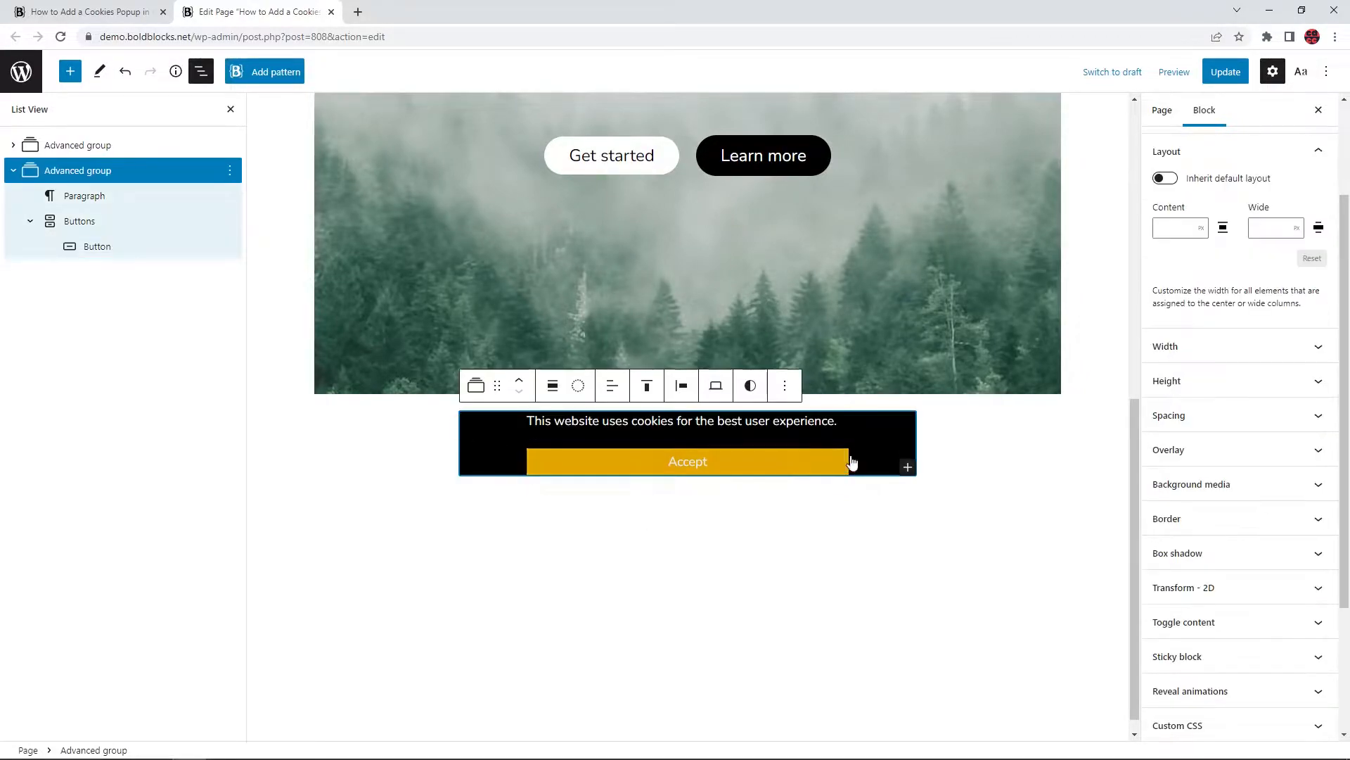
left_click(1169, 415)
left_click(1210, 495)
left_click(1210, 537)
left_click(1188, 495)
type("1")
left_click(1209, 547)
left_click(1210, 589)
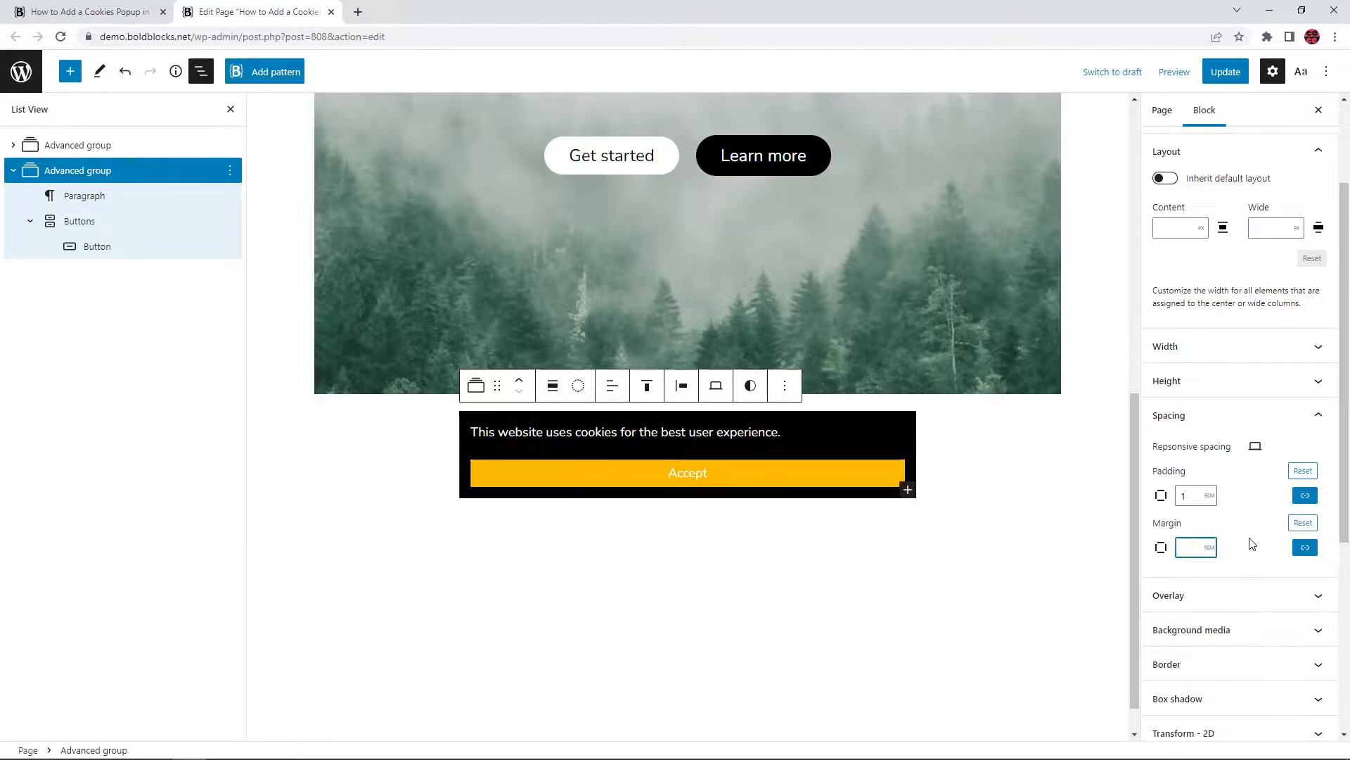
type("1")
left_click(1252, 415)
Step: Enable toggle content on the cookies group as a Modal with initial state Shown and the close button hidden
scroll(1238, 478, "down", 3)
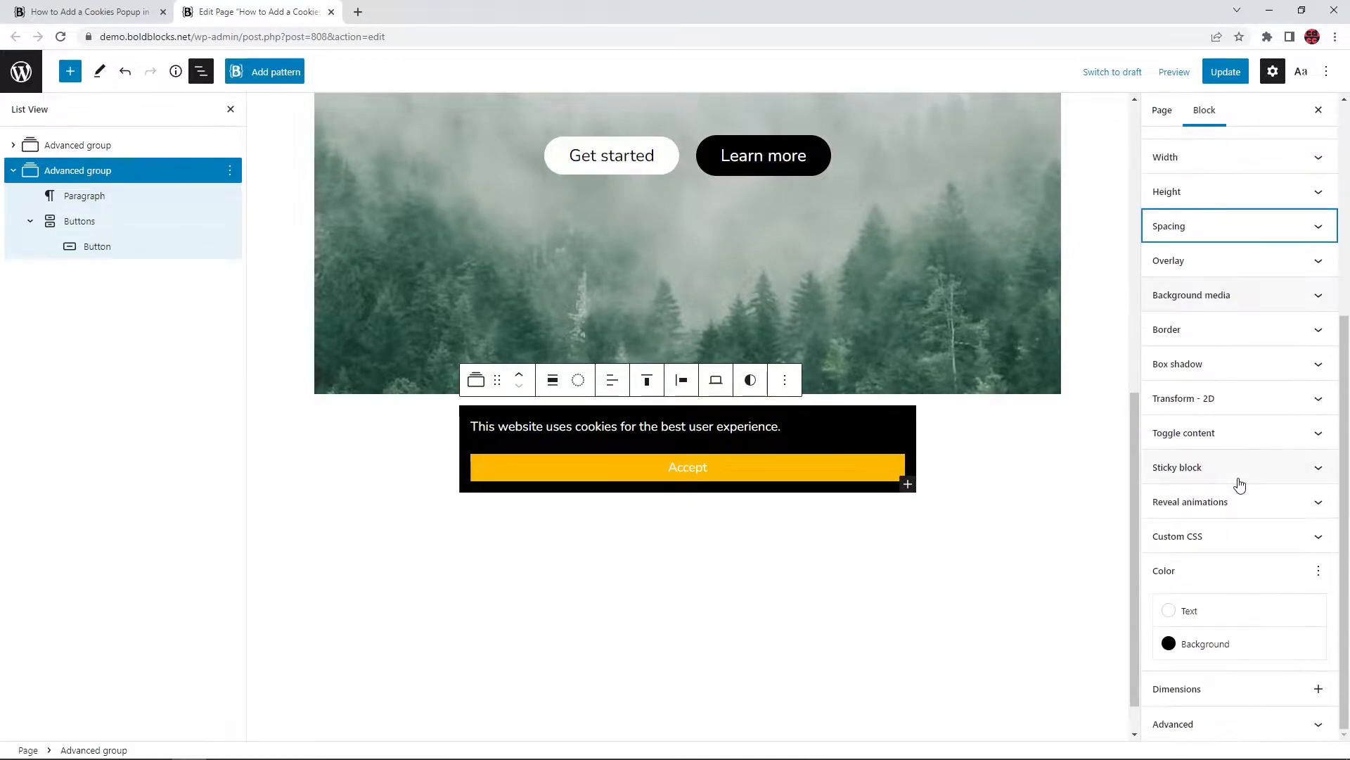
left_click(1264, 438)
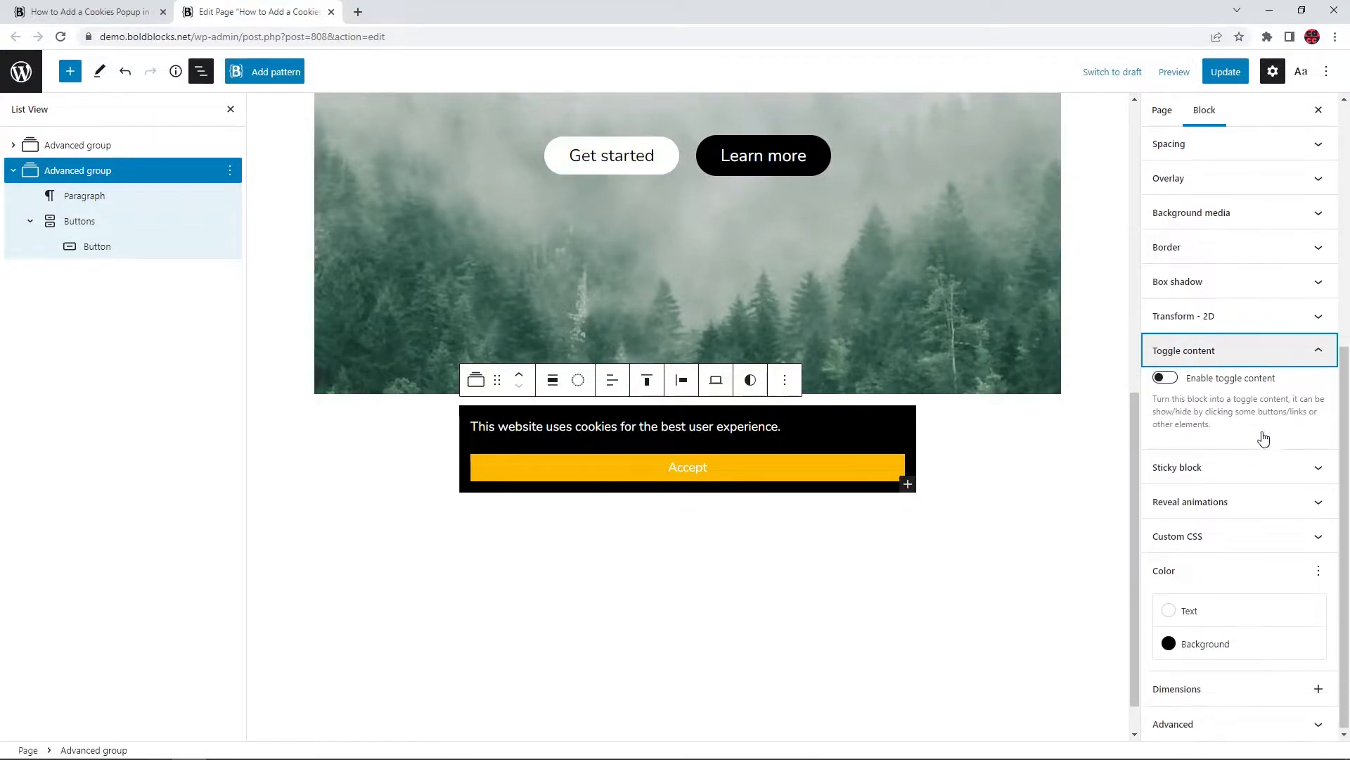
left_click(1167, 379)
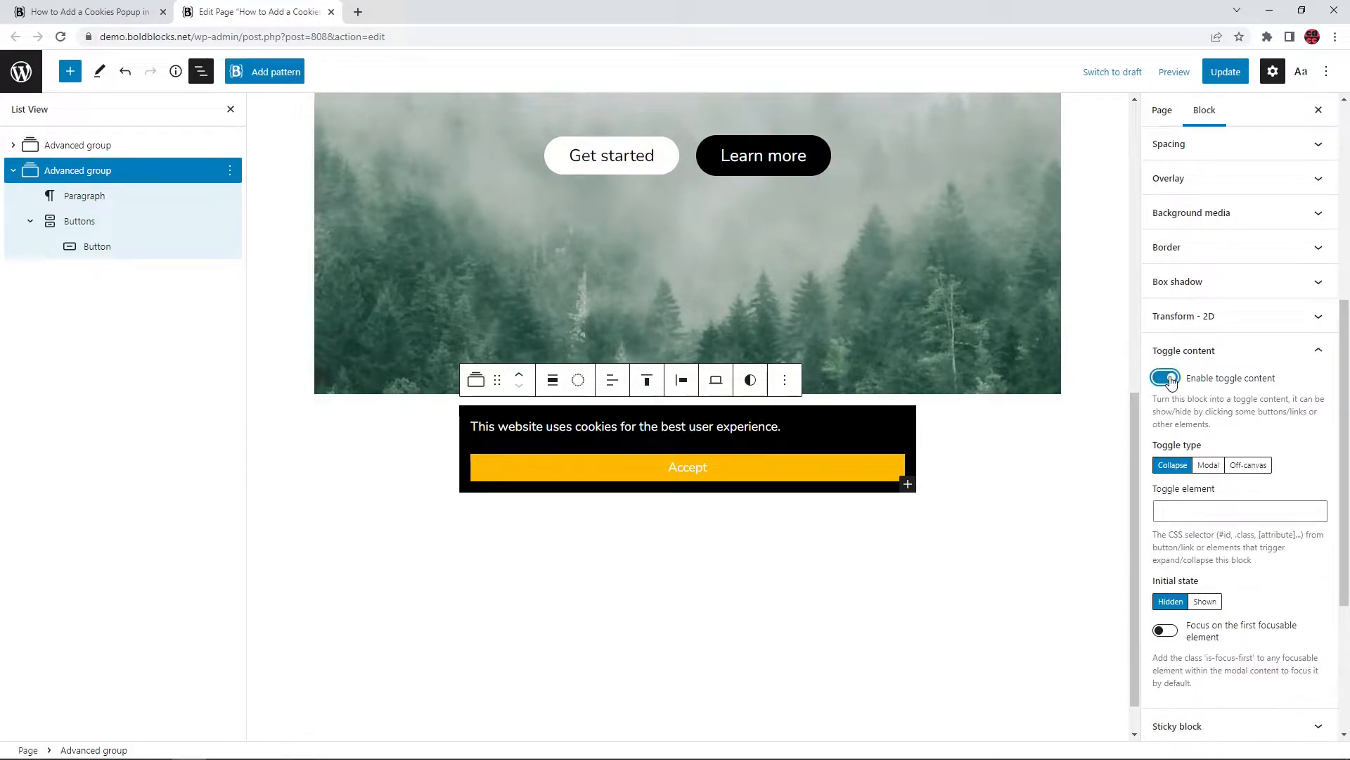
left_click(1209, 465)
scroll(1189, 351, "down", 4)
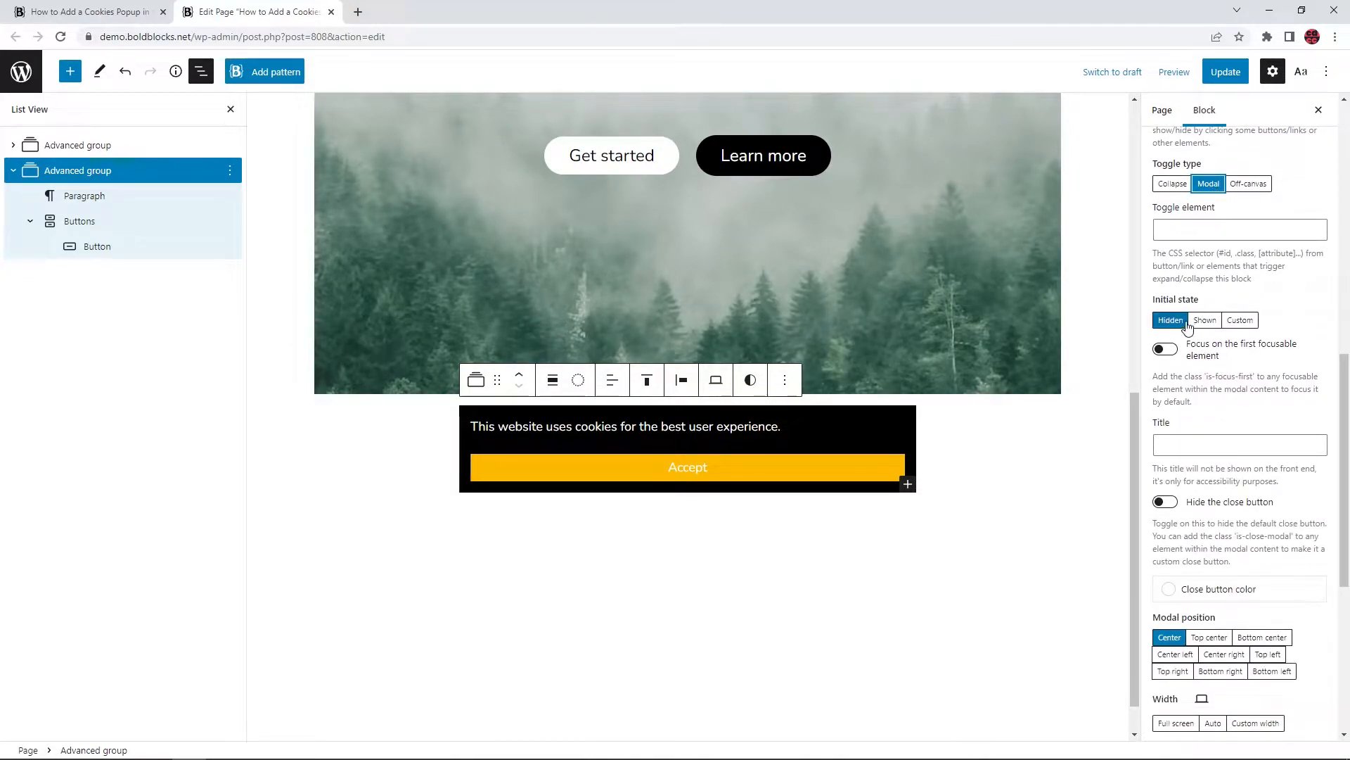
scroll(1189, 313, "down", 3)
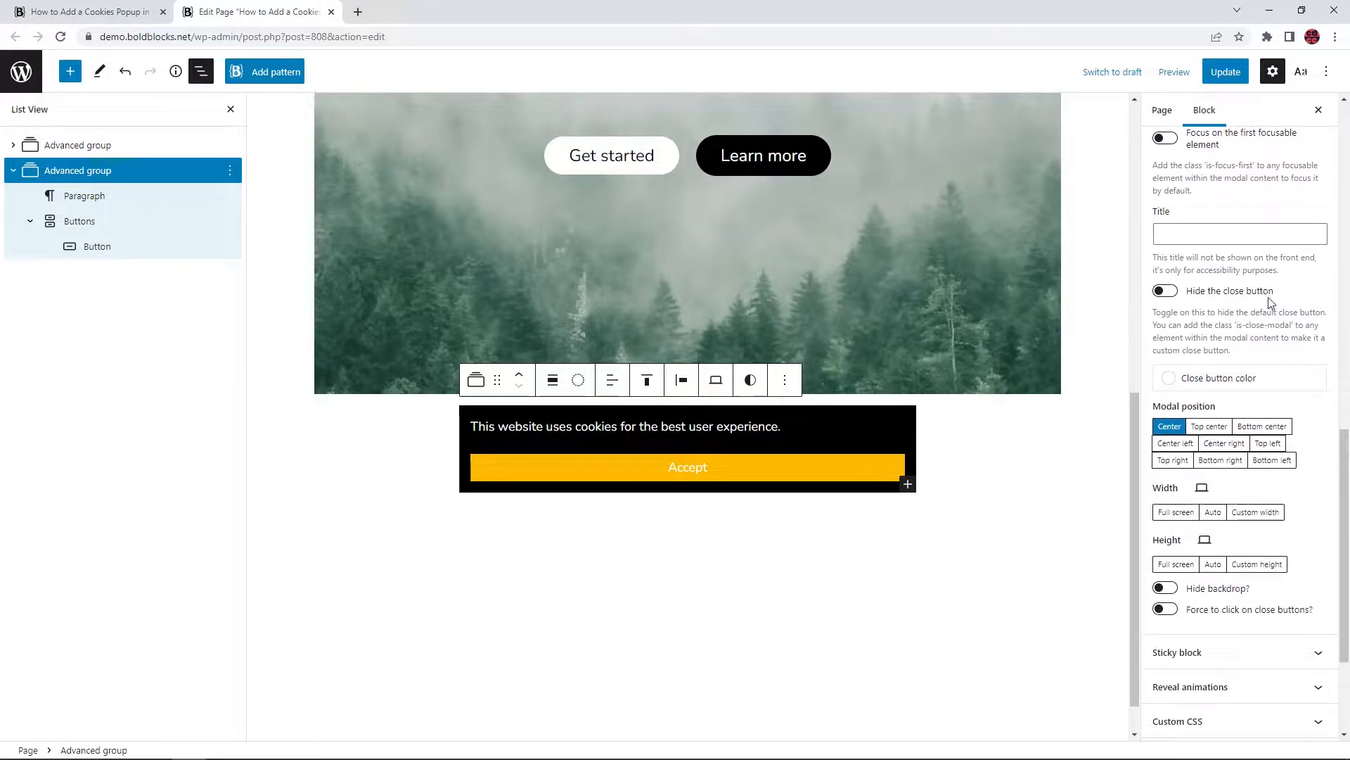
left_click(1171, 293)
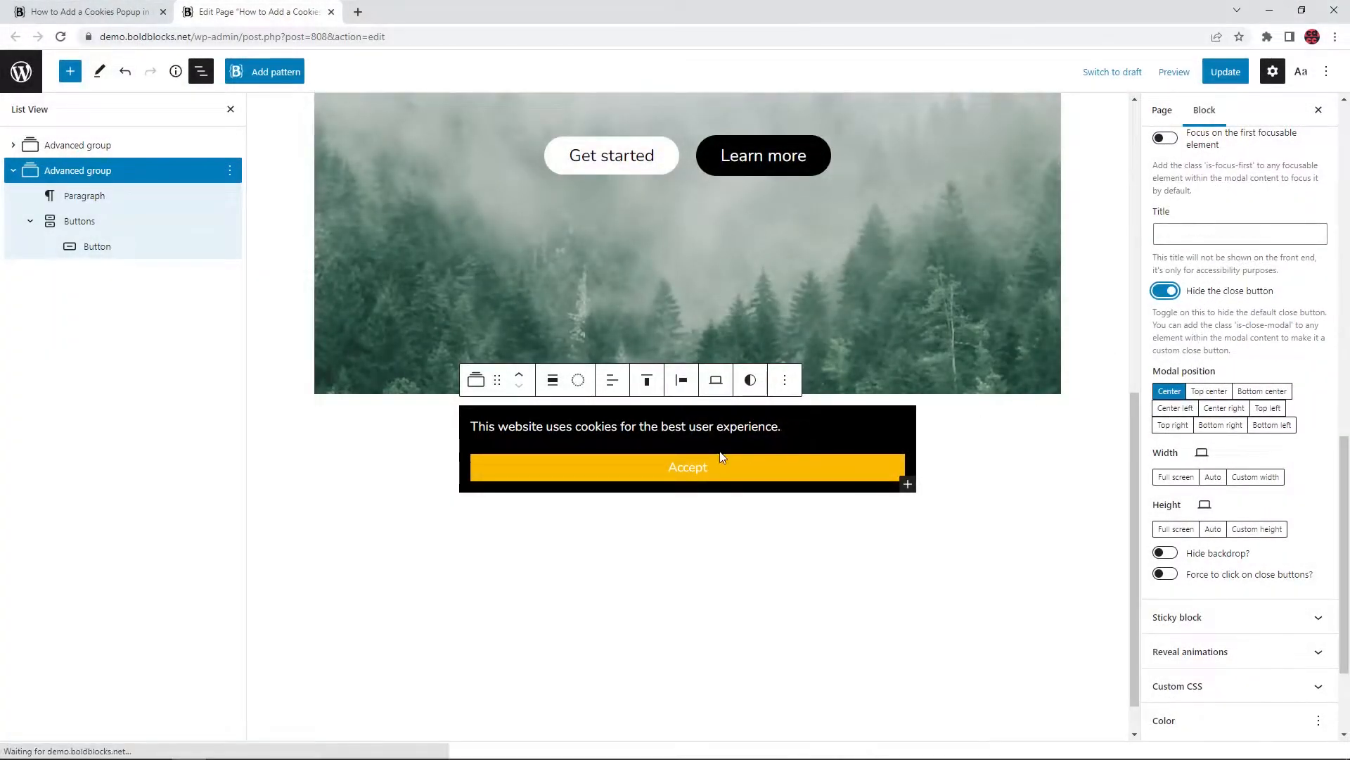
Step: Add the CSS class is-close-modal to the Accept button
left_click(723, 457)
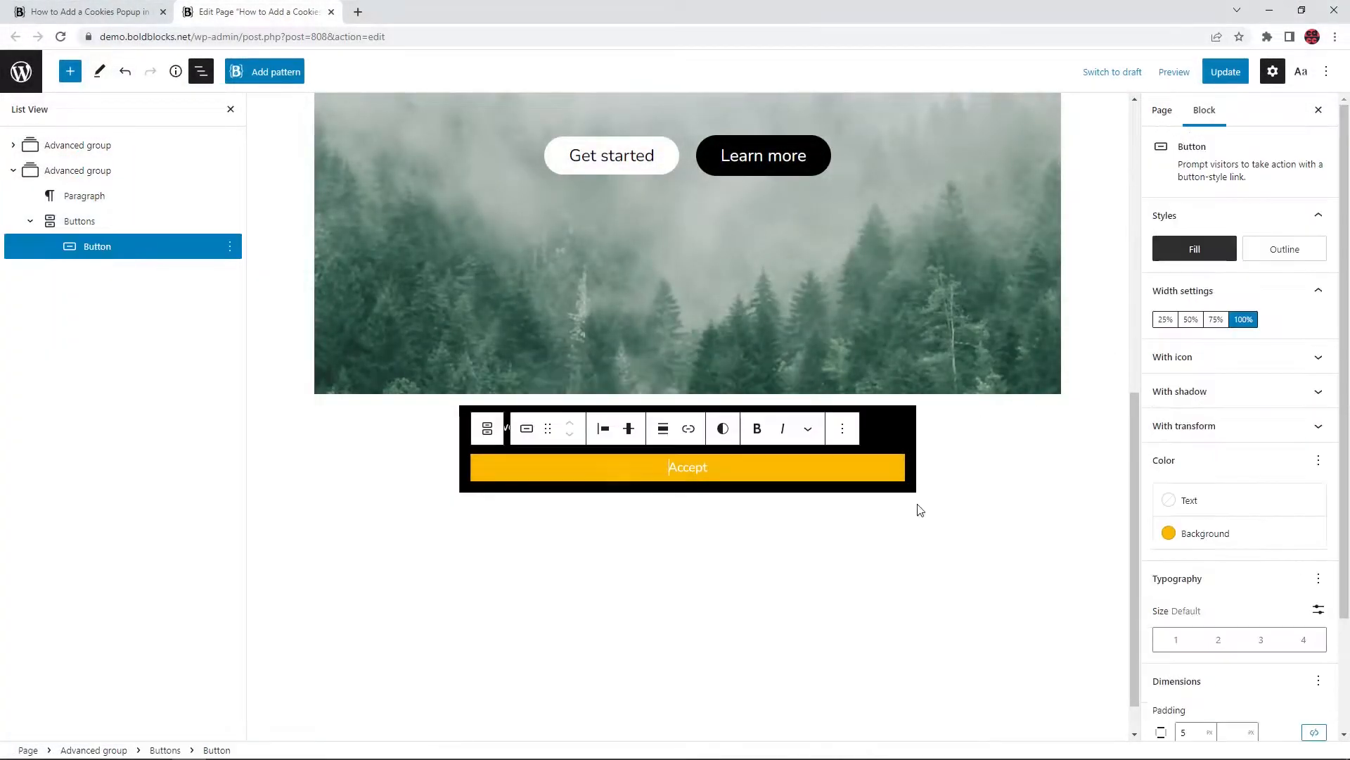
scroll(1251, 594, "down", 2)
left_click(1224, 724)
scroll(1245, 607, "down", 3)
left_click(1224, 689)
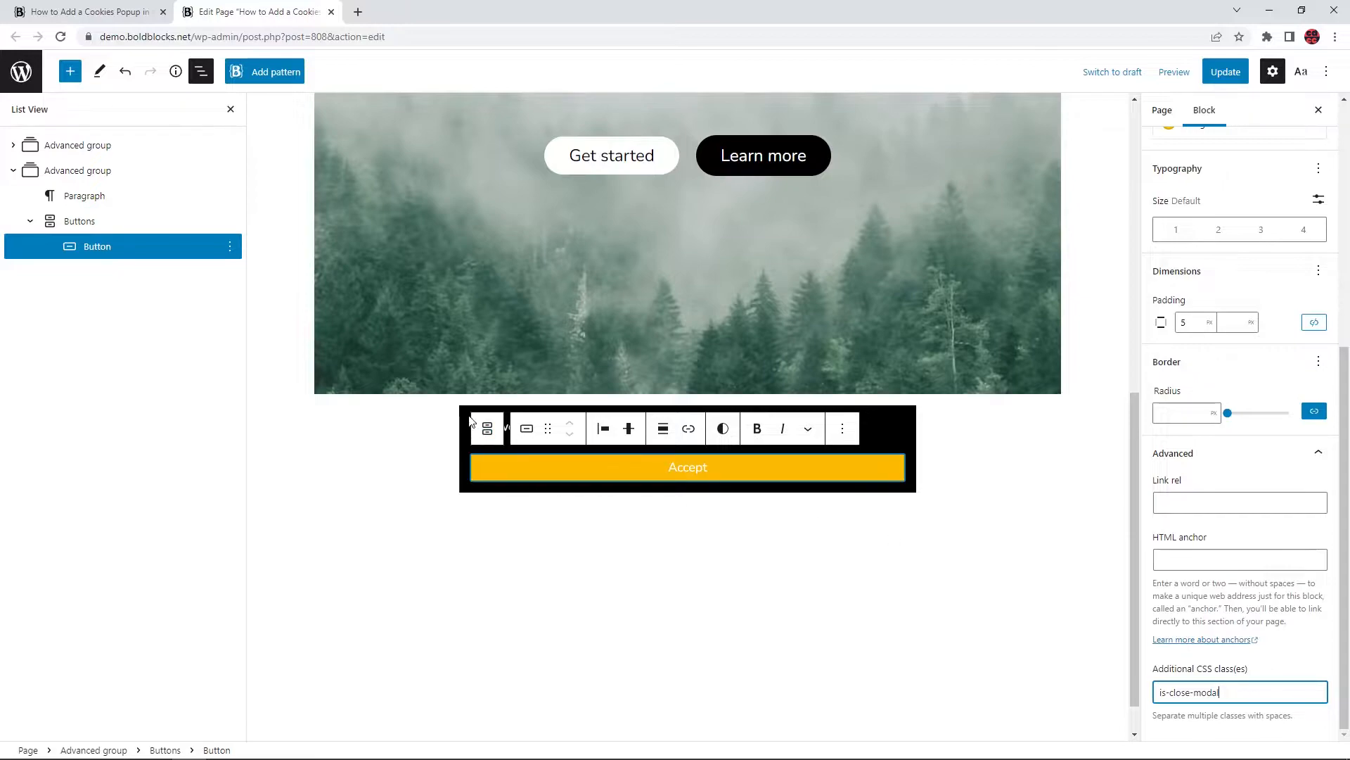
Step: Position the group's modal at Bottom right, hide its backdrop and force clicking on close buttons
left_click(545, 487)
left_click(1259, 220)
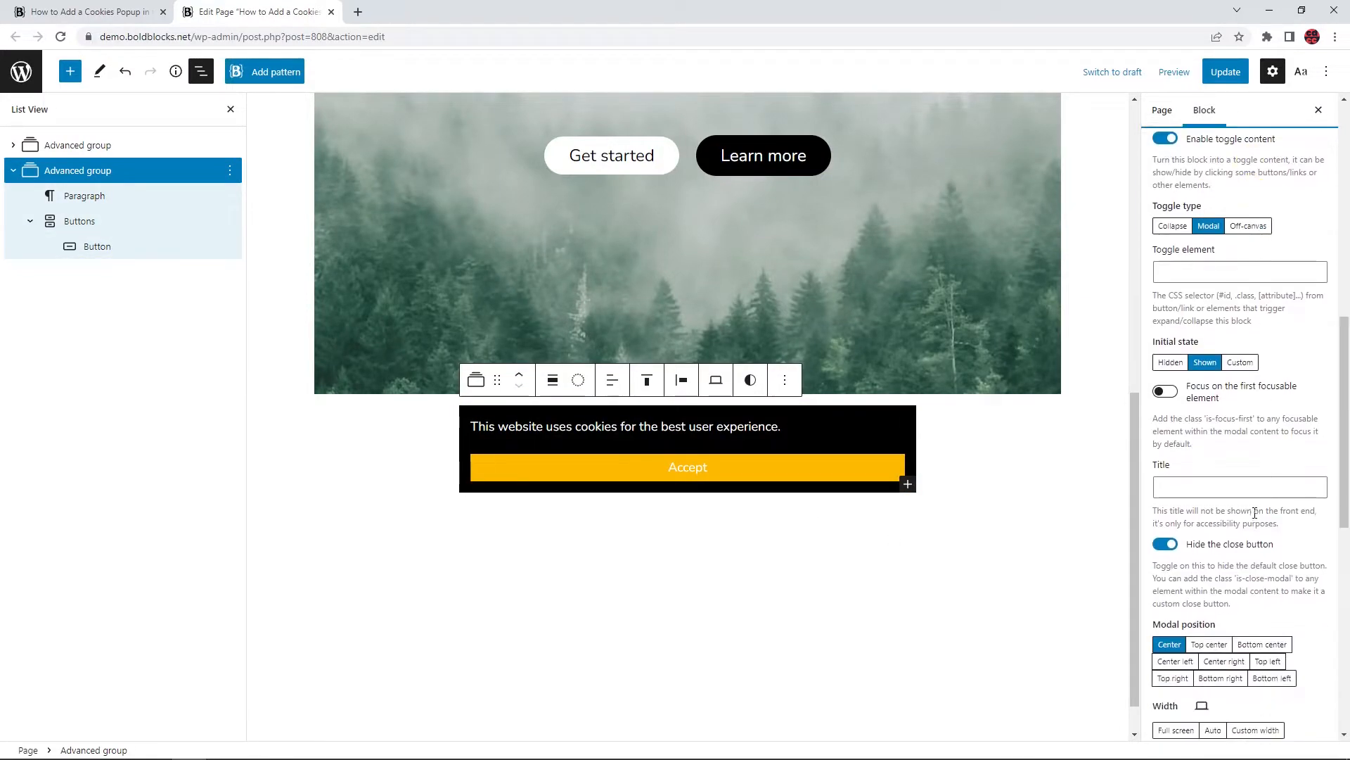
scroll(1240, 362, "down", 4)
left_click(1224, 398)
scroll(1220, 352, "down", 3)
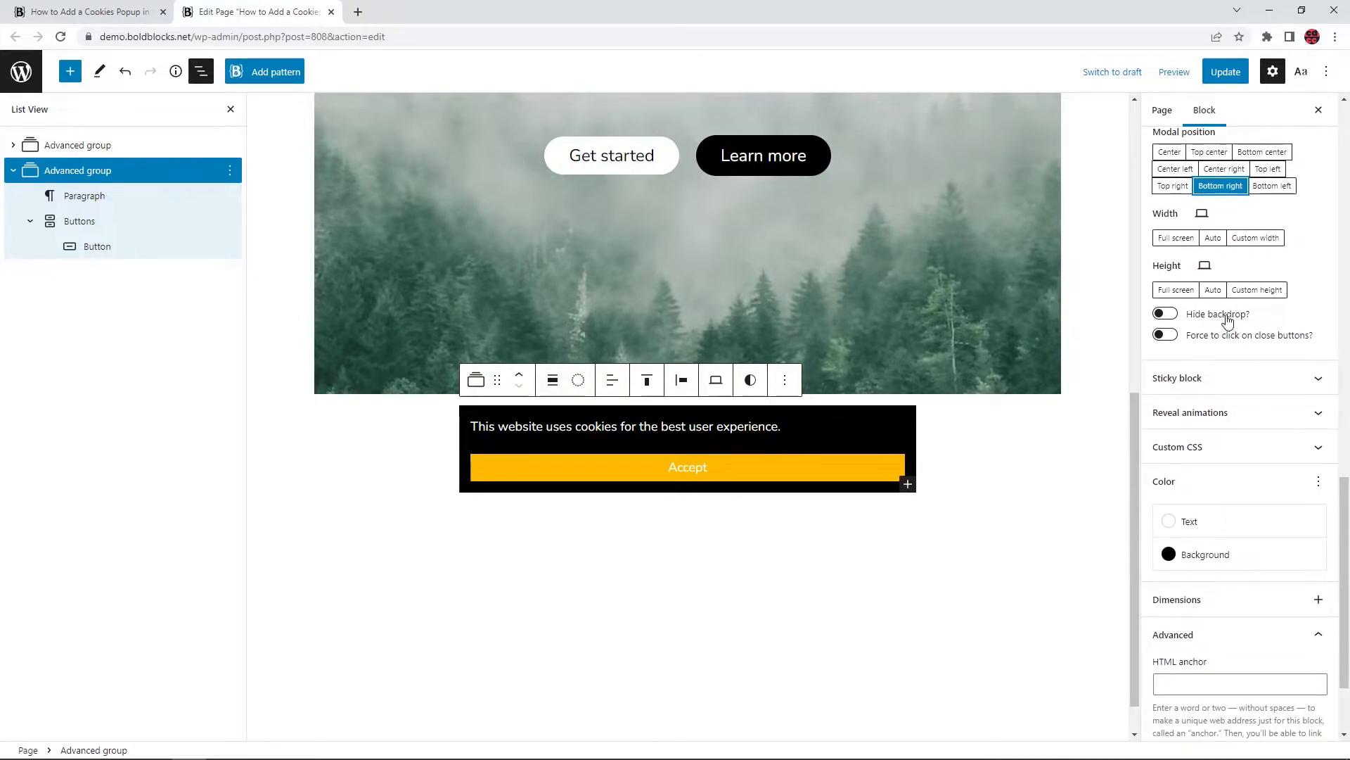
left_click(1175, 318)
left_click(1183, 336)
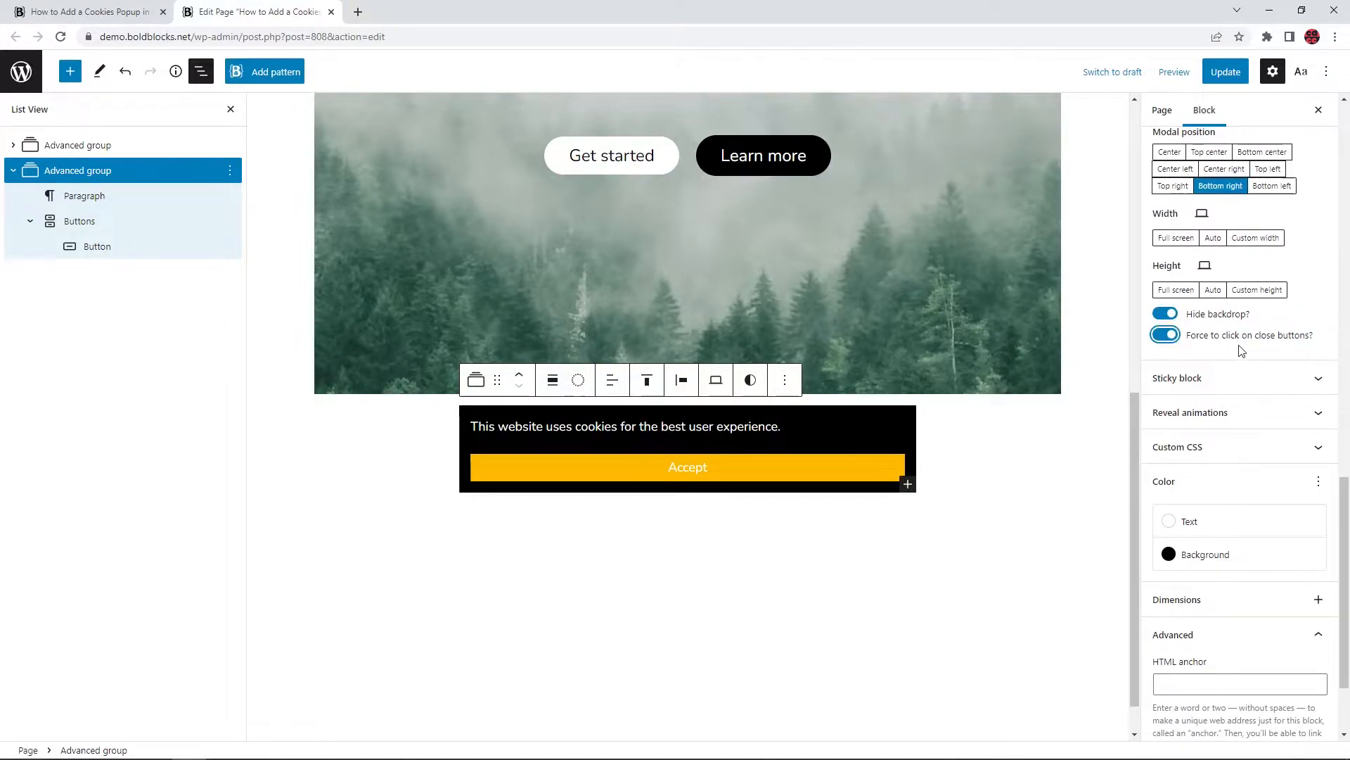
Step: Set the modal's desktop width to a custom value of 500 px
scroll(1174, 355, "up", 2)
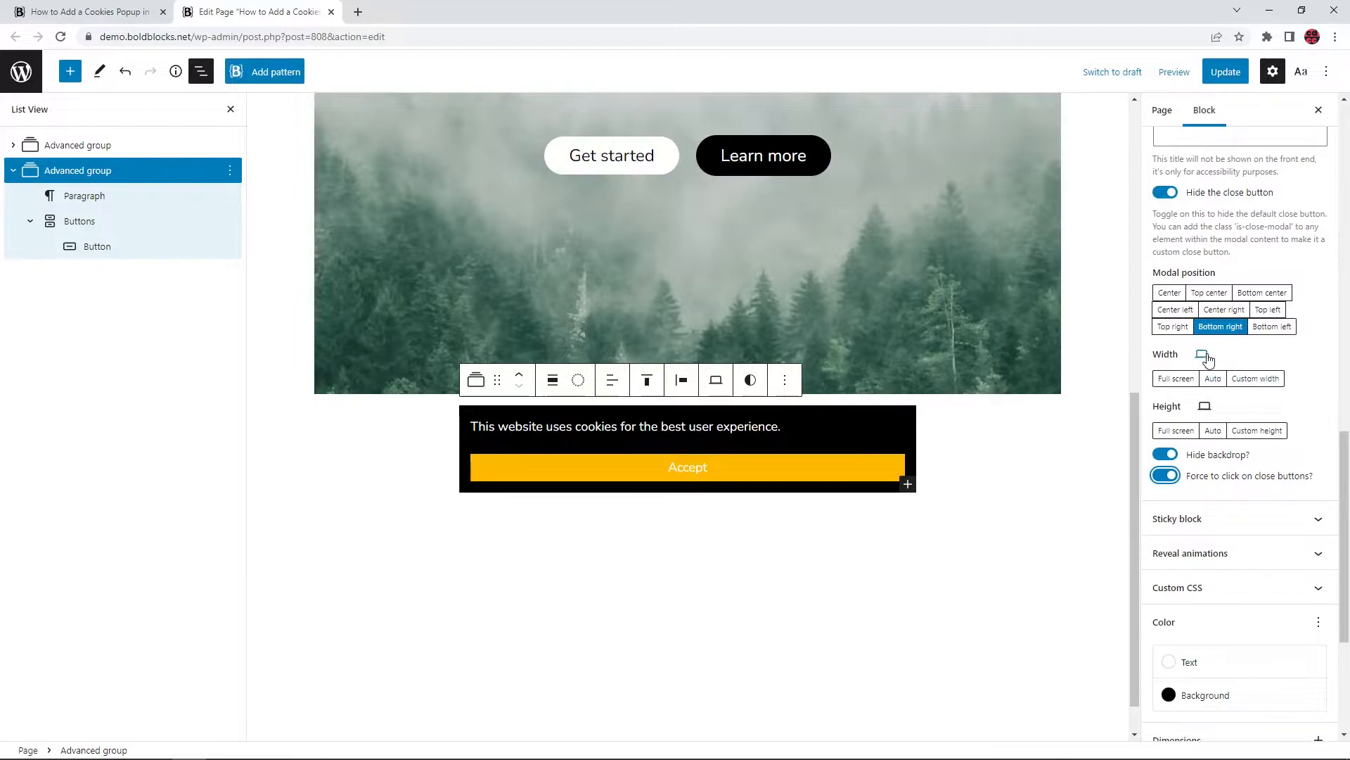
left_click(1256, 379)
type("500")
Step: Set the modal's tablet width to a custom value of 800 px
left_click(1202, 354)
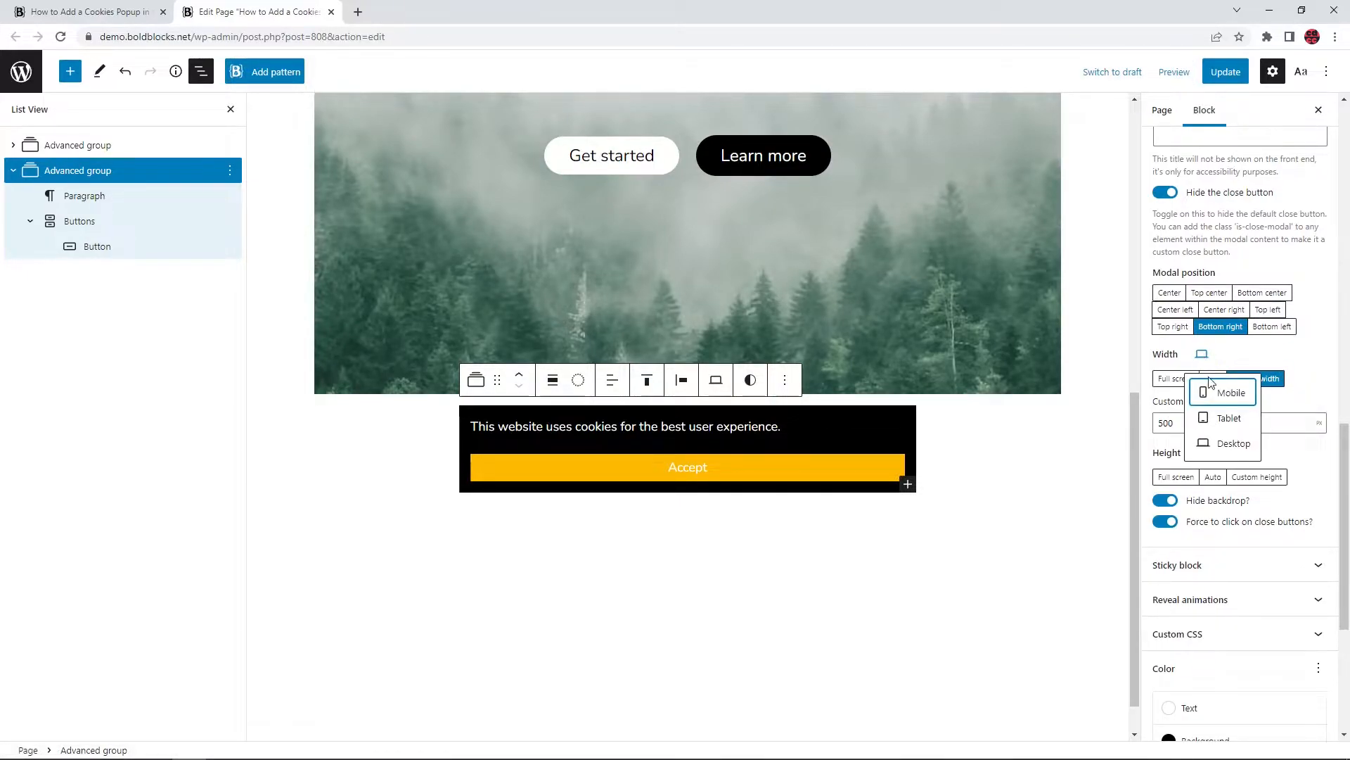
left_click(1224, 419)
scroll(1230, 491, "down", 5)
scroll(763, 416, "down", 4)
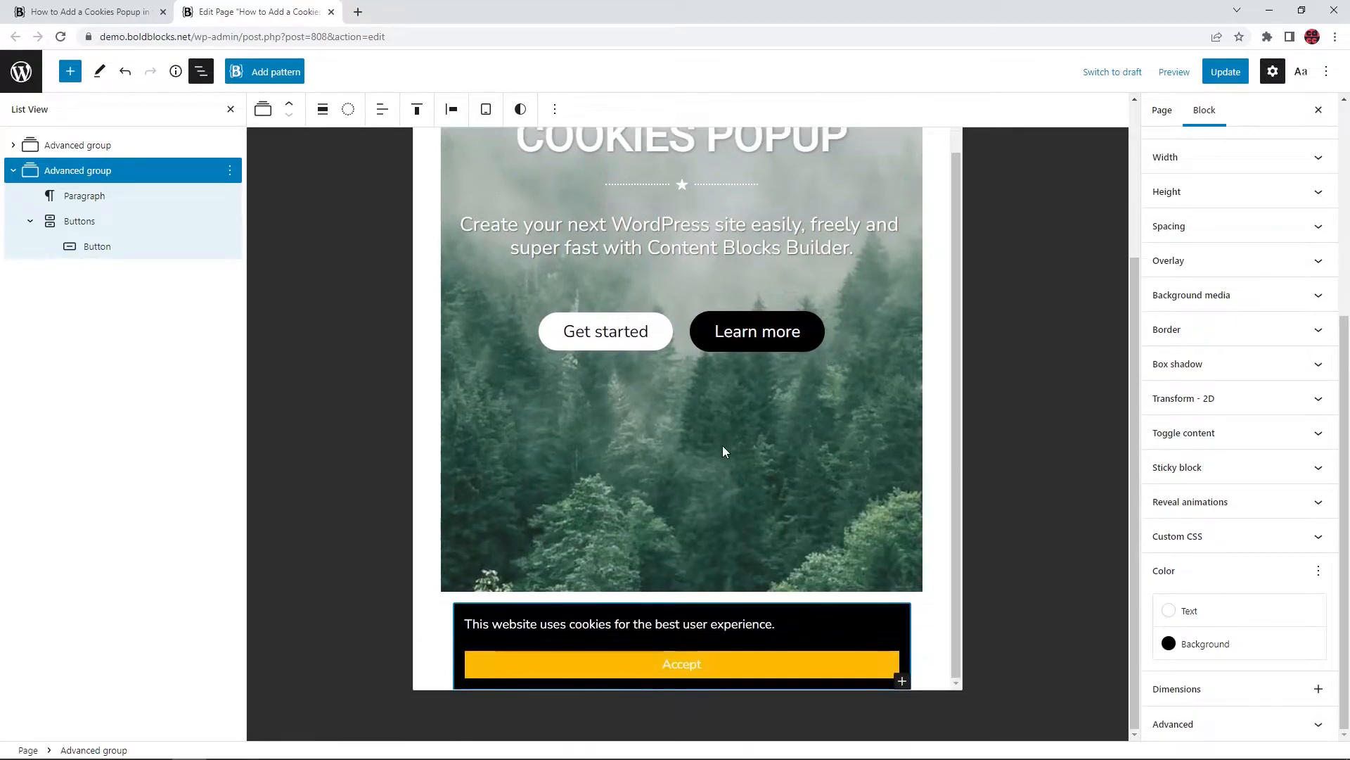
left_click(1271, 436)
scroll(1223, 436, "down", 5)
double_click(1196, 423)
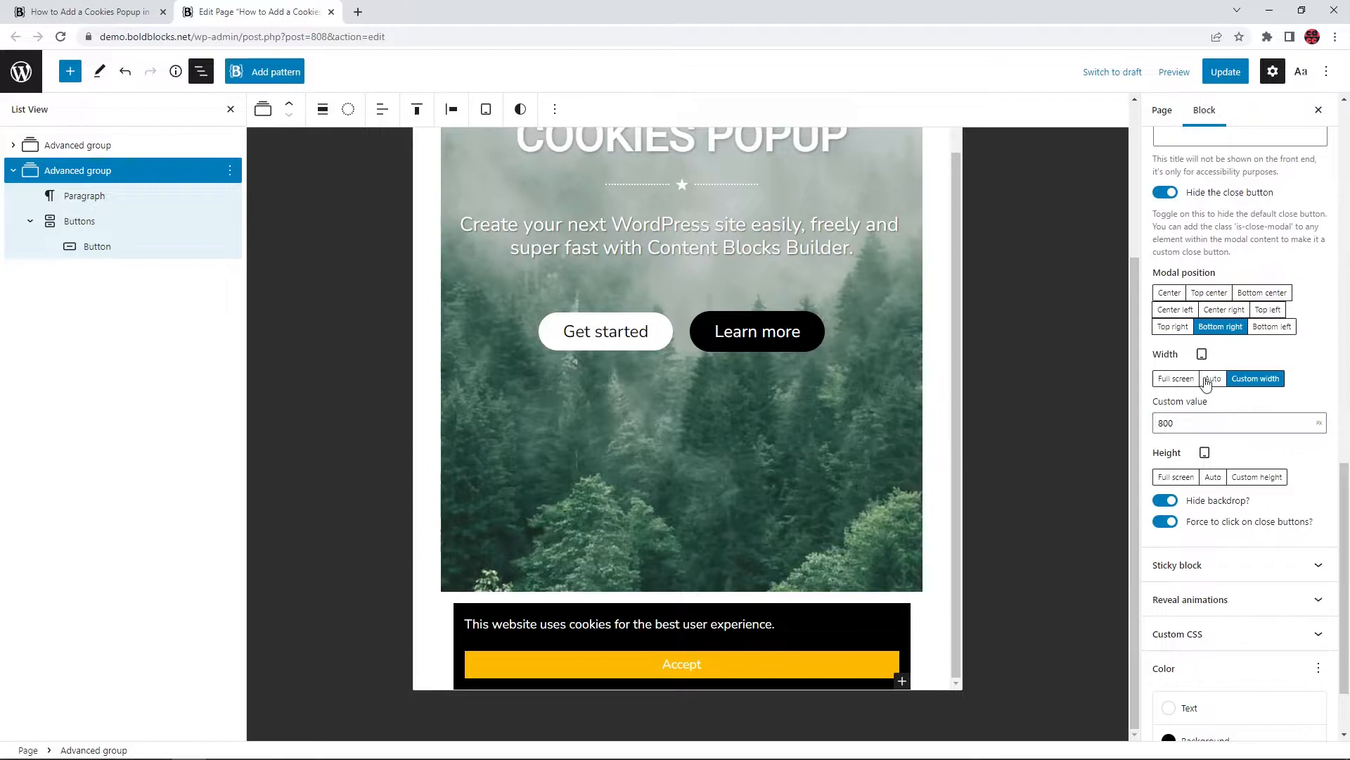
Step: Set the modal's mobile width to a custom value of 500 px and return to the desktop view
left_click(1202, 355)
left_click(1225, 396)
scroll(693, 446, "down", 3)
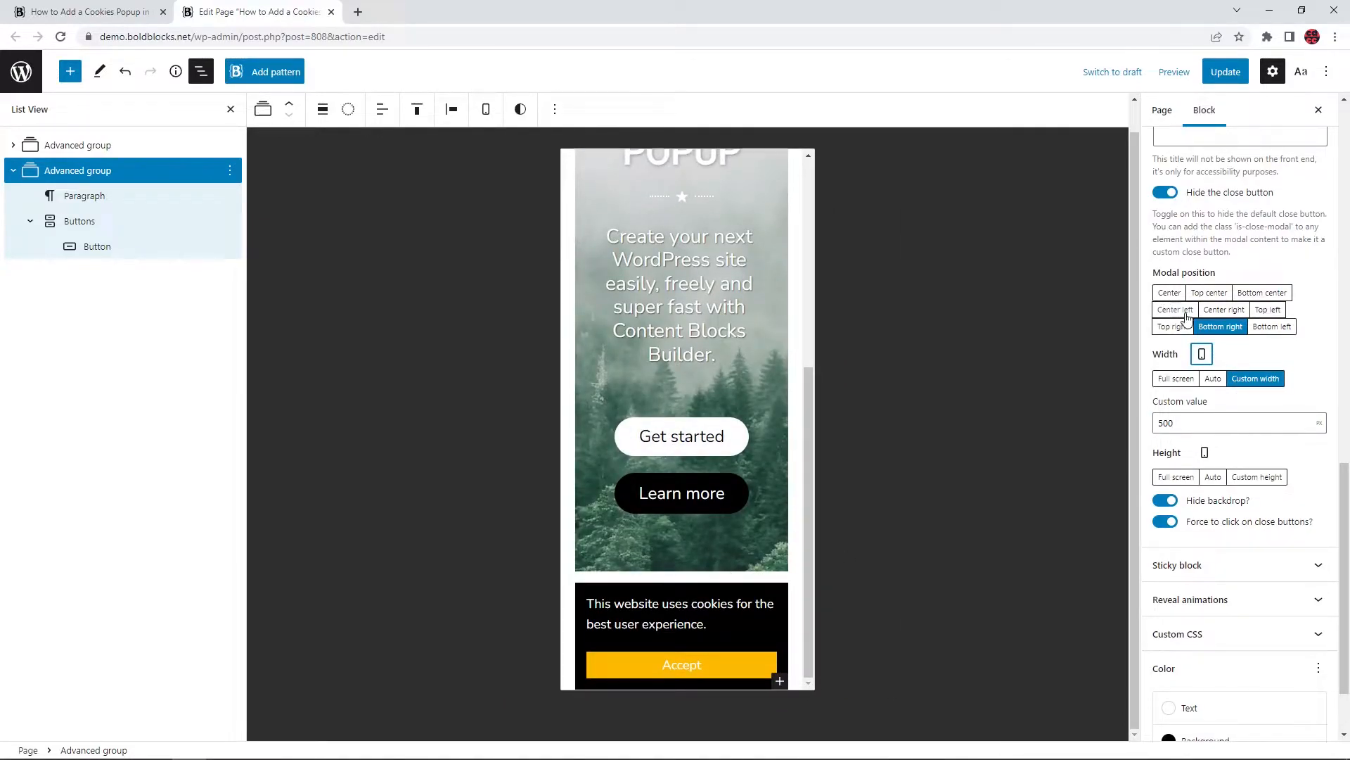
left_click(1202, 354)
left_click(1207, 440)
Step: Update the page and test the popup on the live page by accepting it
left_click(1215, 75)
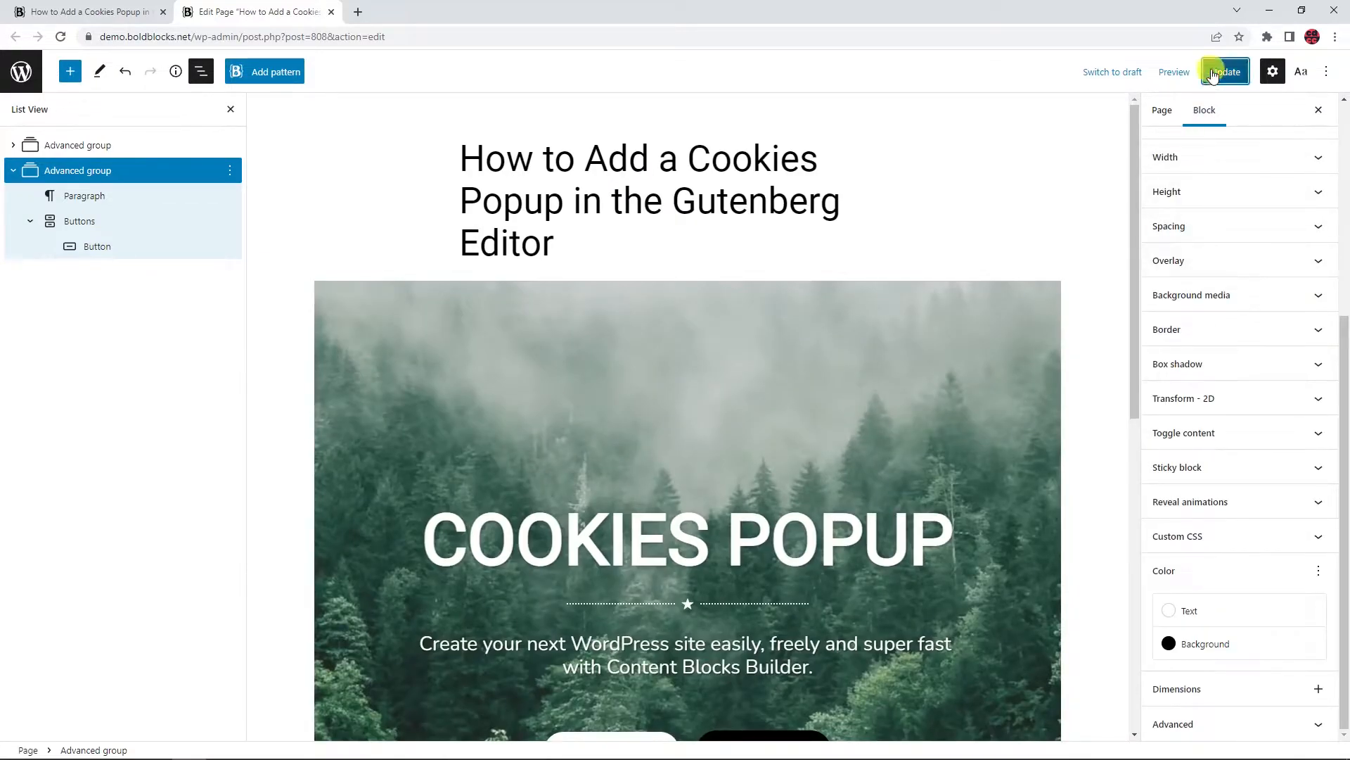
left_click(88, 12)
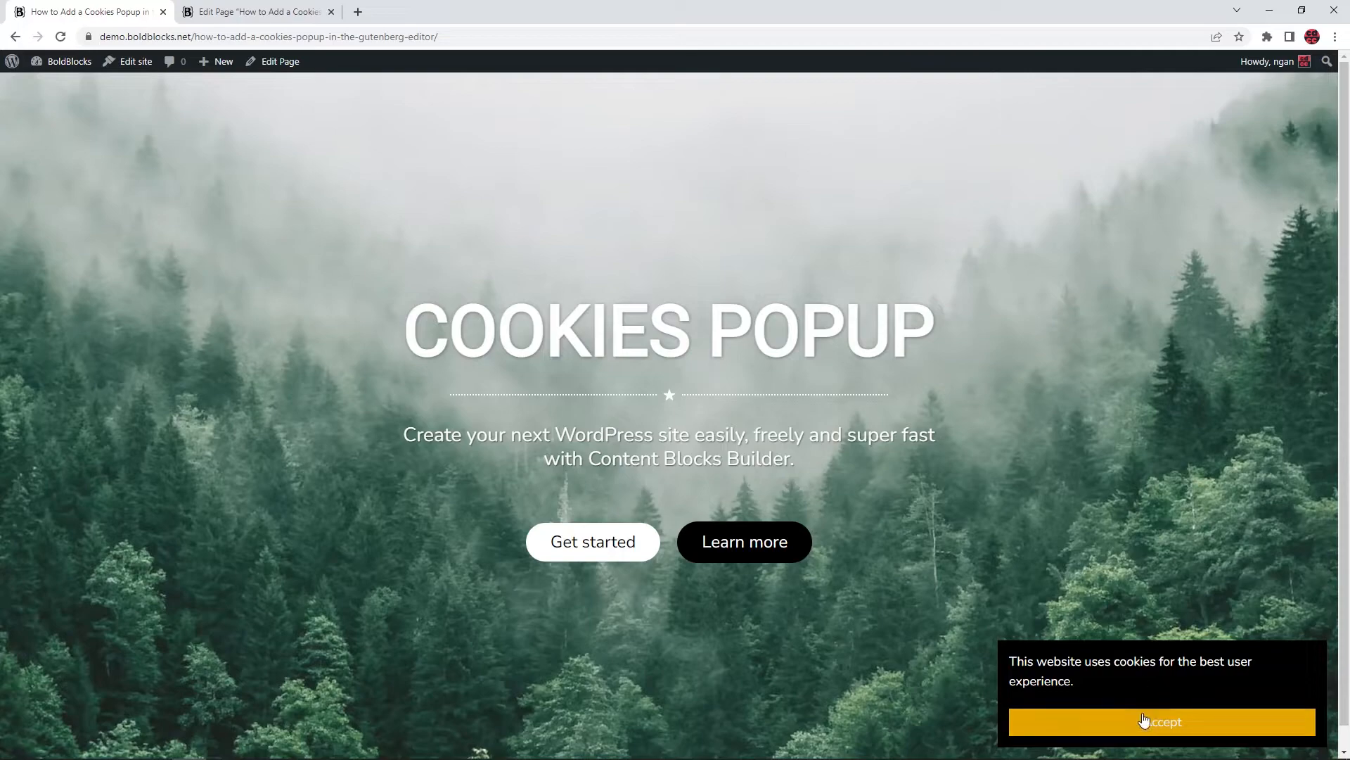
left_click(1189, 723)
Step: Change the group's modal position to Bottom left in the editor and update the page
left_click(268, 12)
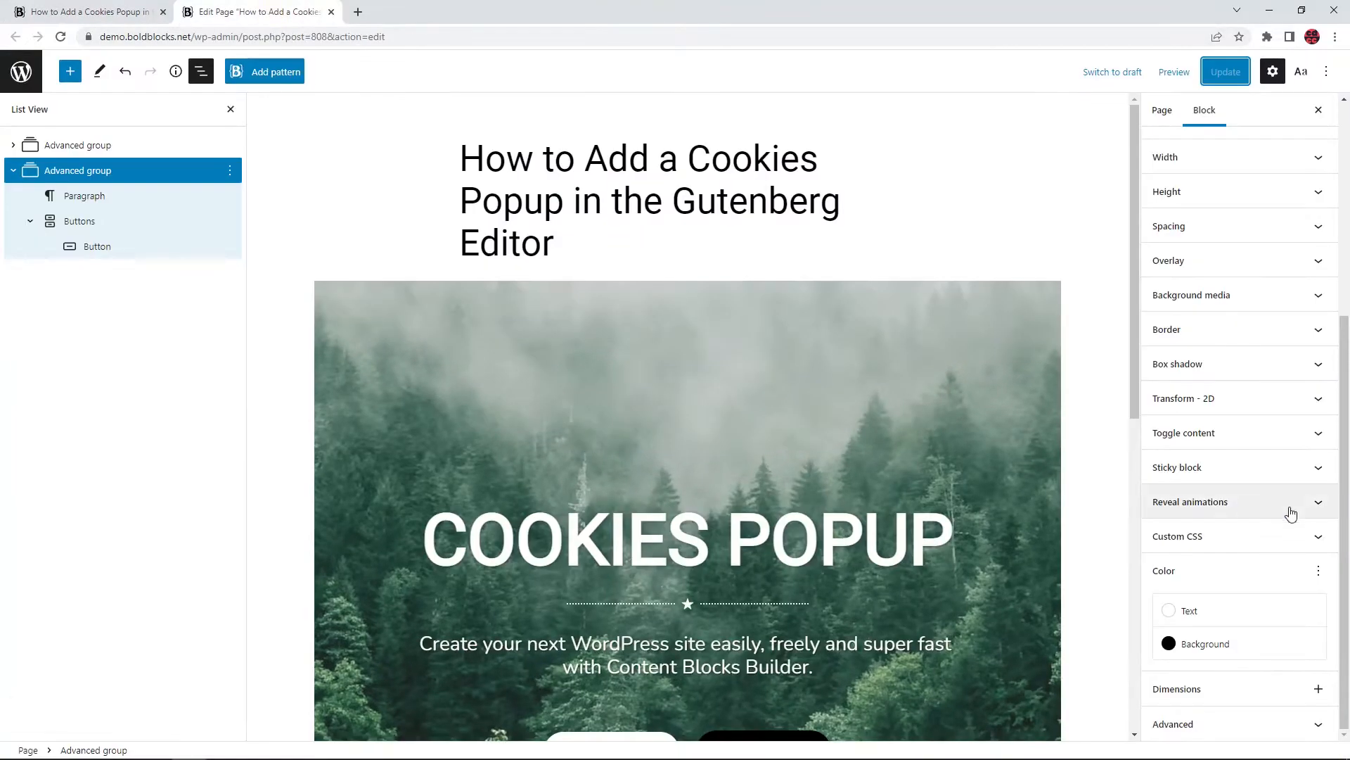
left_click(1250, 432)
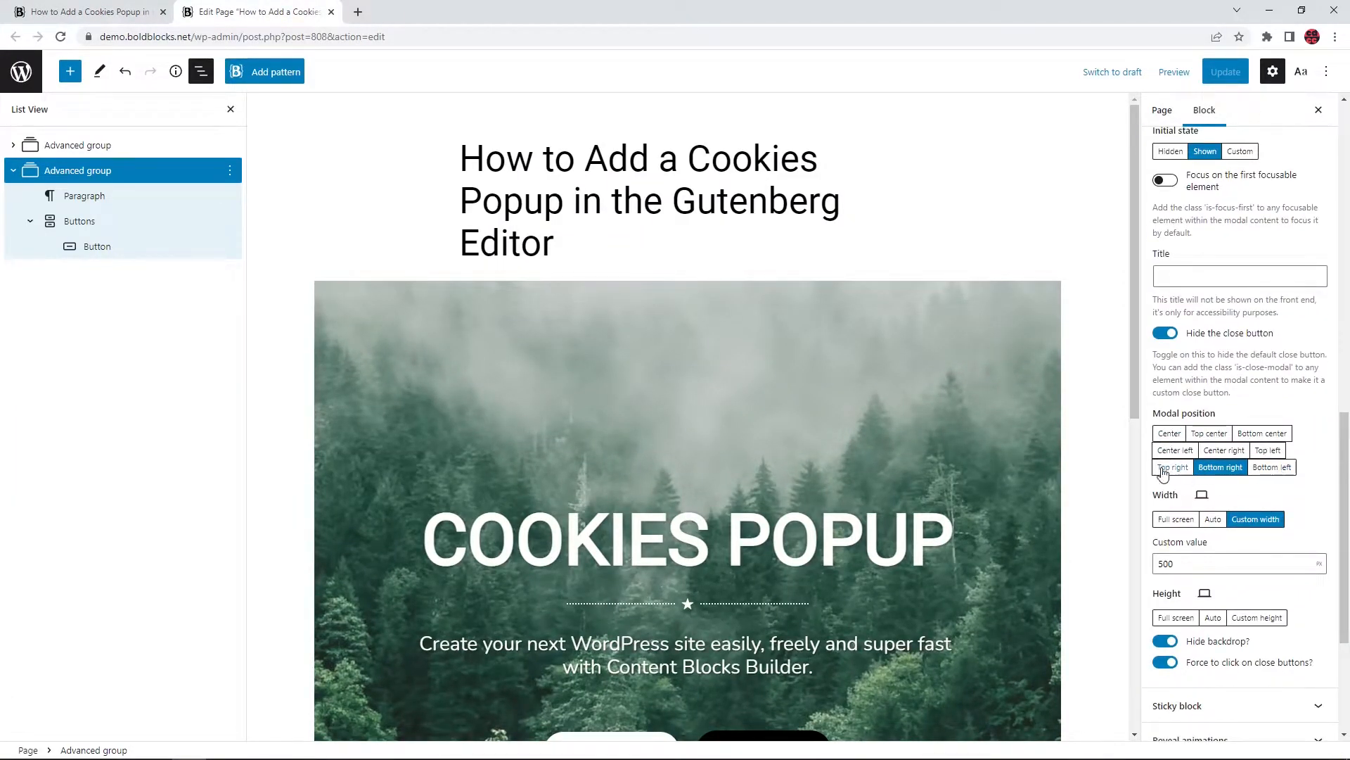
left_click(1271, 467)
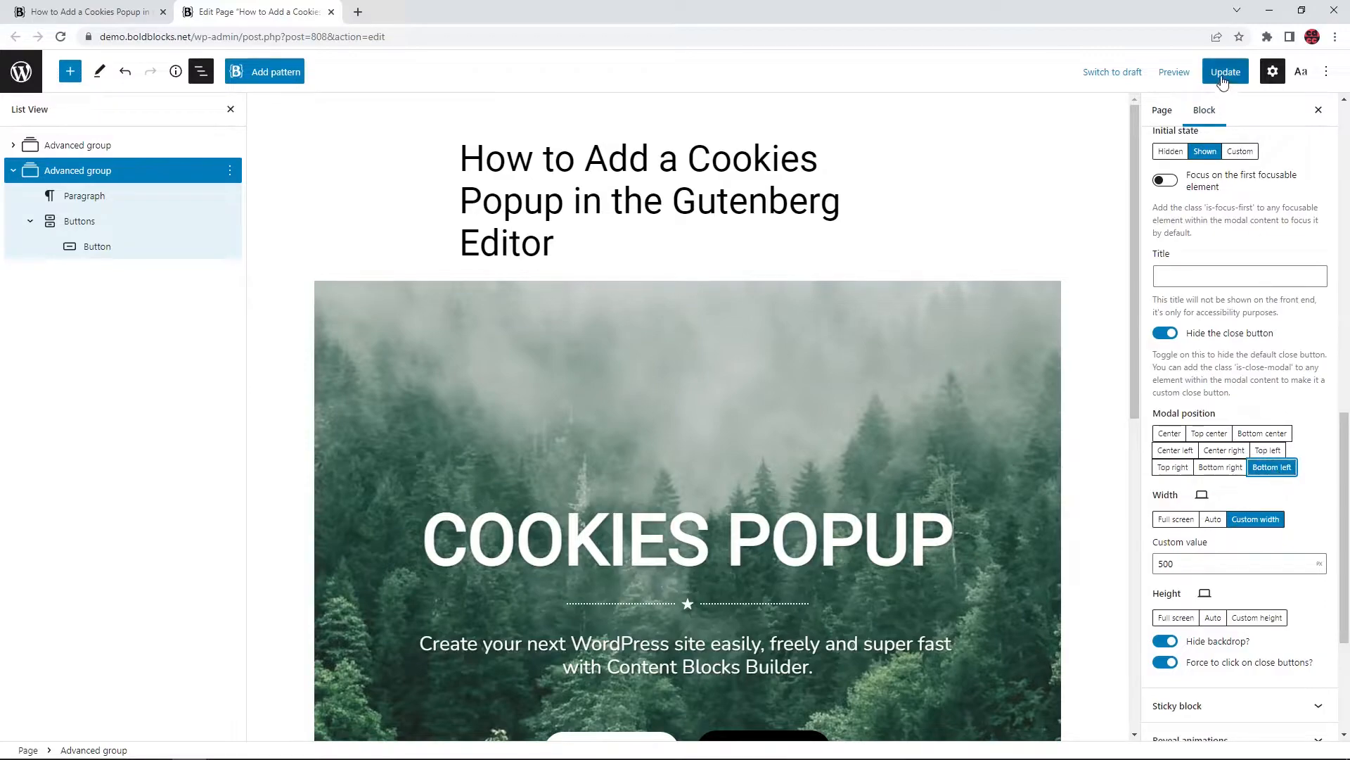
left_click(1225, 76)
Step: Reload the live page to check the popup's new position, and accept it
left_click(137, 13)
left_click(60, 36)
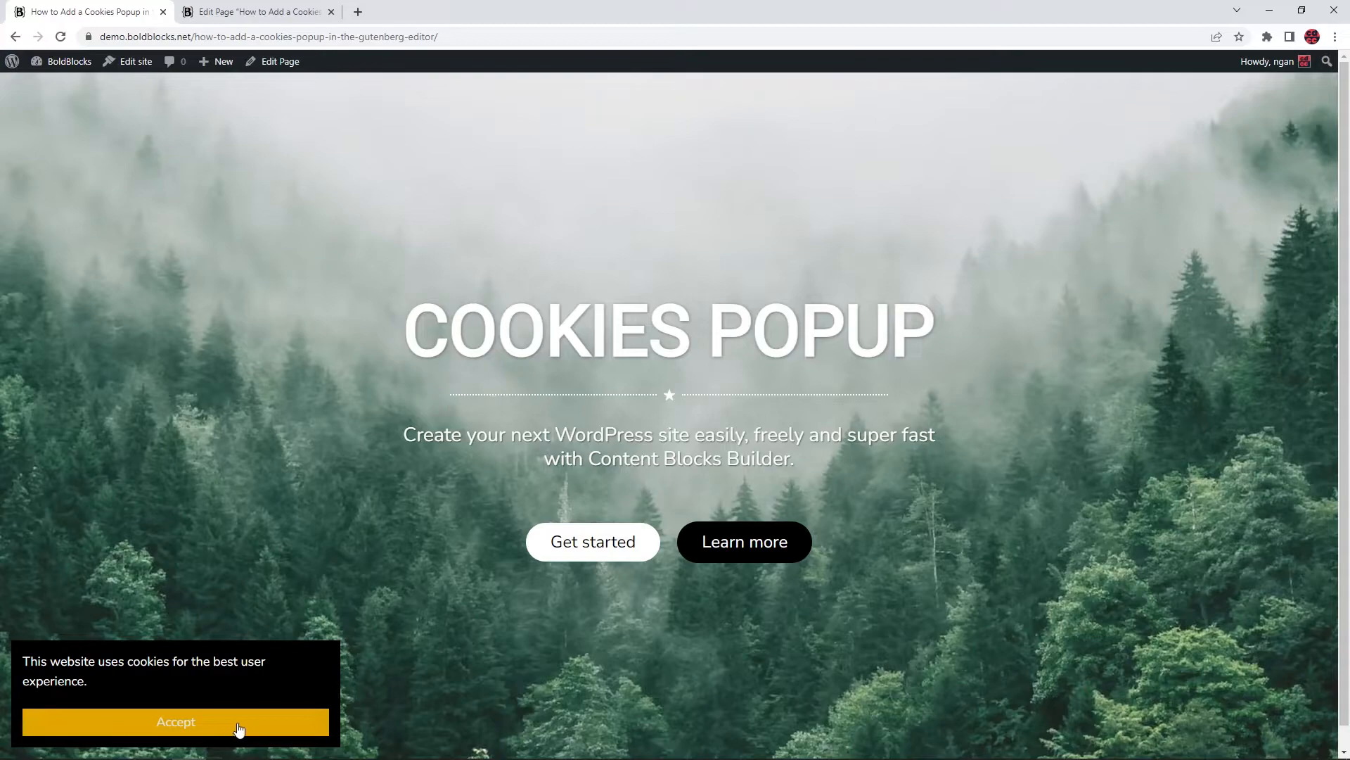
left_click(239, 723)
Step: Change the group's modal position to Center in the editor and return to the live page
left_click(260, 12)
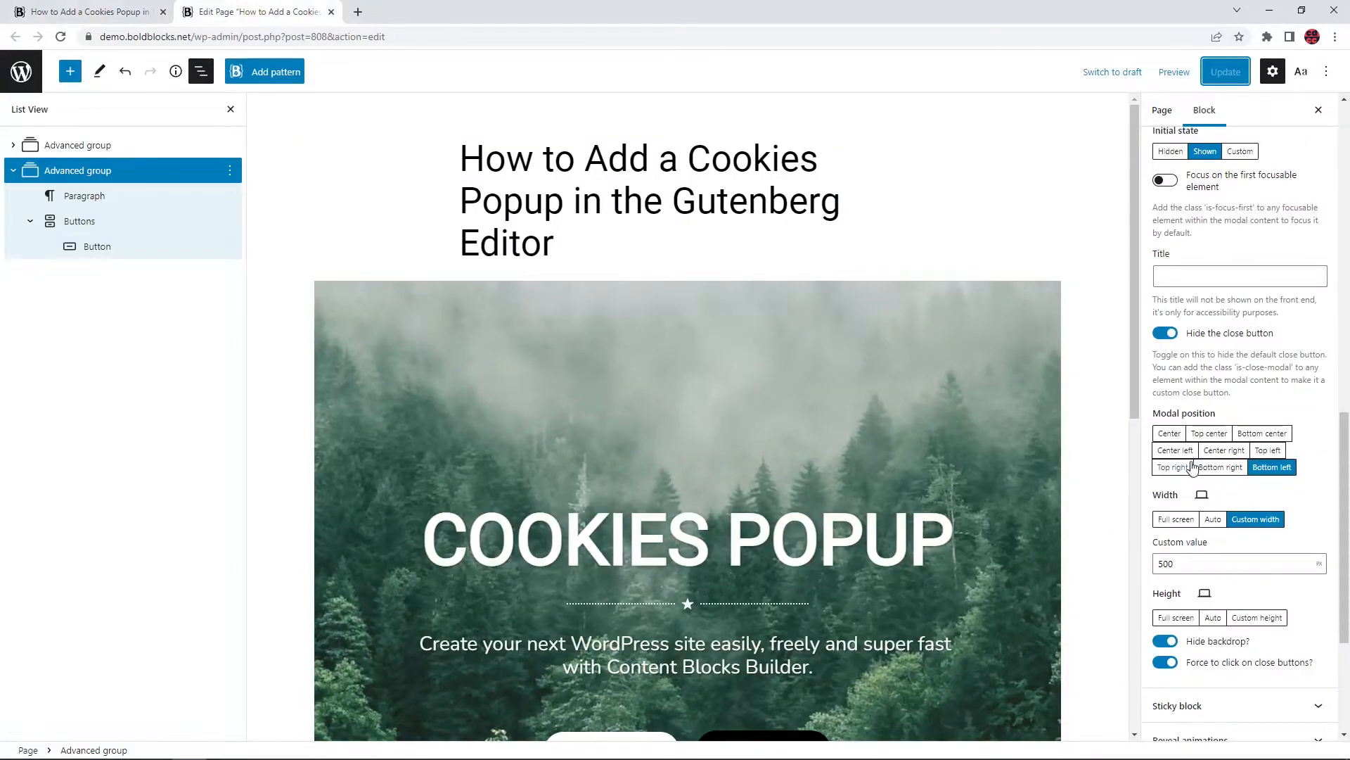
left_click(1170, 434)
left_click(74, 12)
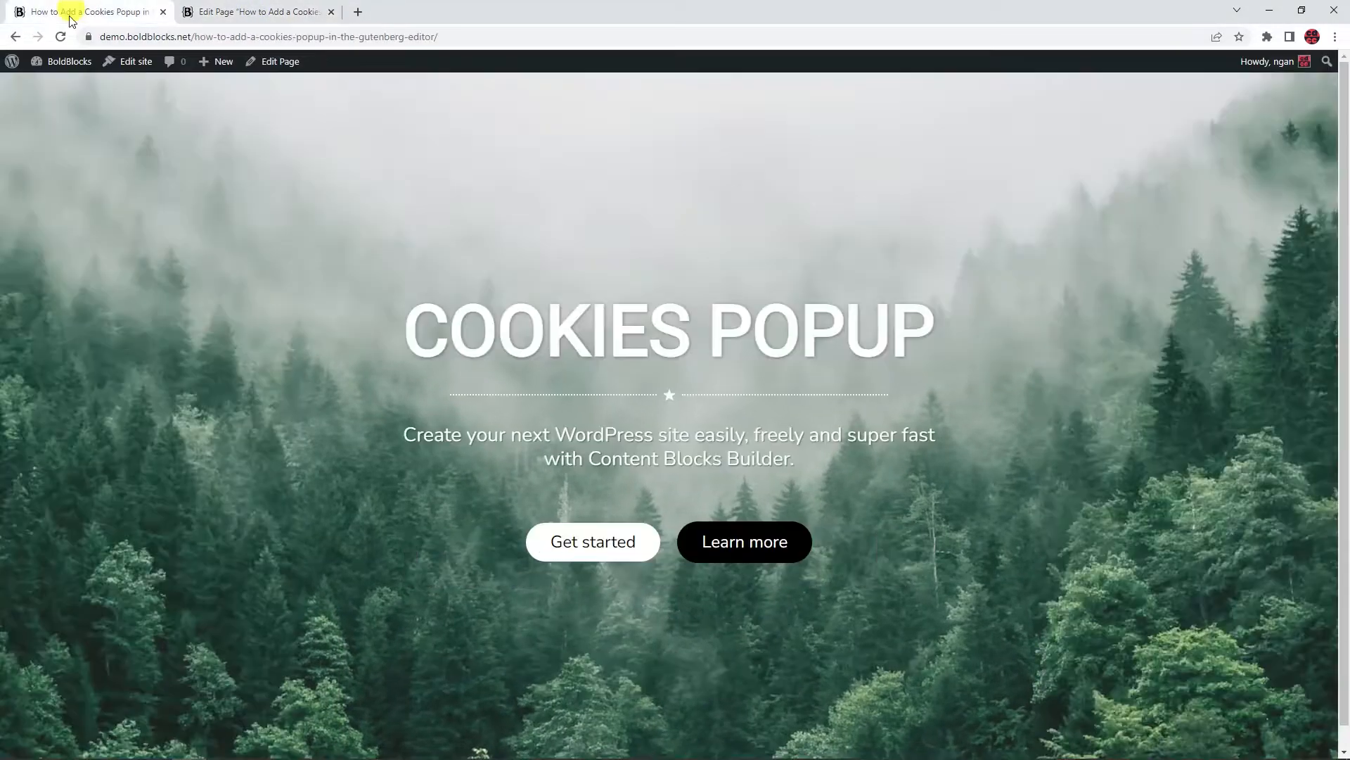
Step: Reload the live page to check the popup in its Center position, and dismiss it
left_click(60, 37)
left_click(551, 432)
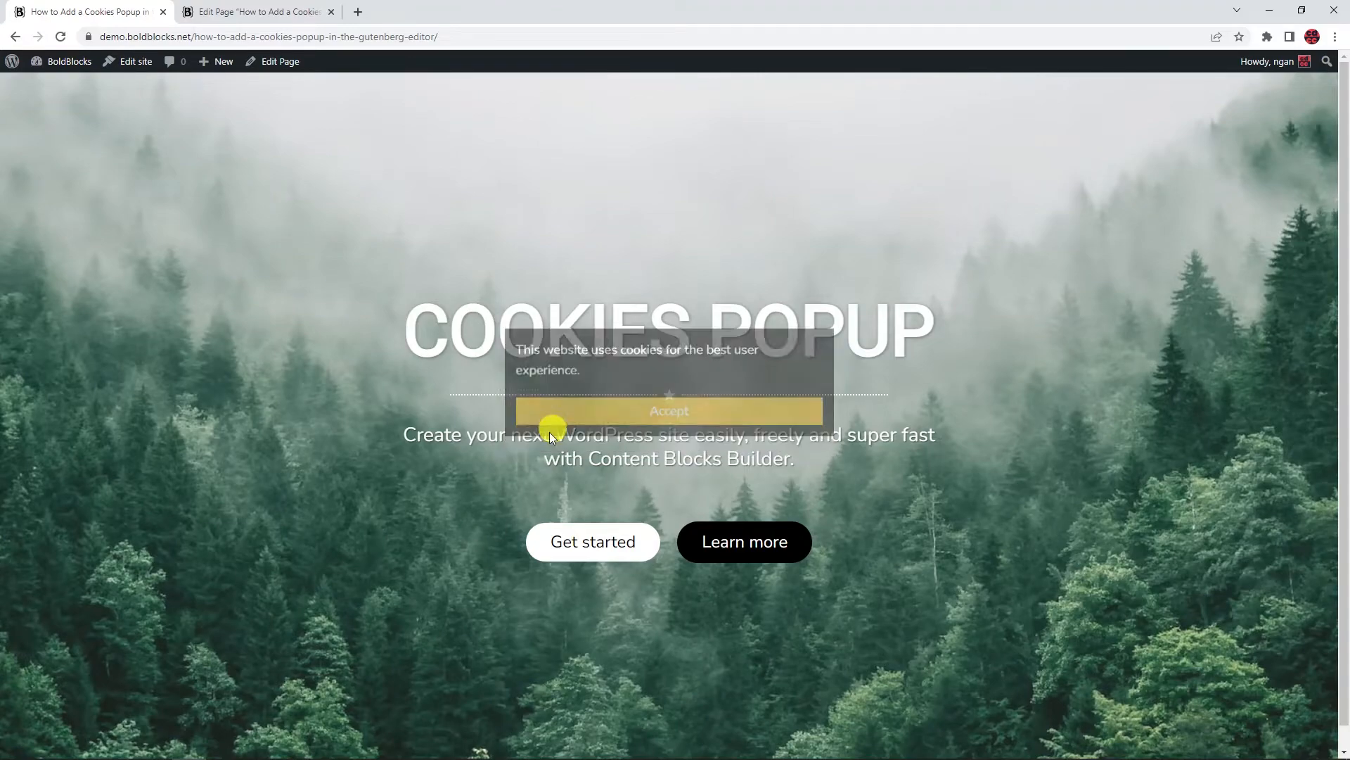
Step: Set the group's modal position back to Bottom left in the editor, update the page, and collapse the toggle content settings
left_click(260, 12)
left_click(1274, 467)
key("ctrl+s")
scroll(1237, 573, "up", 4)
scroll(1236, 577, "up", 1)
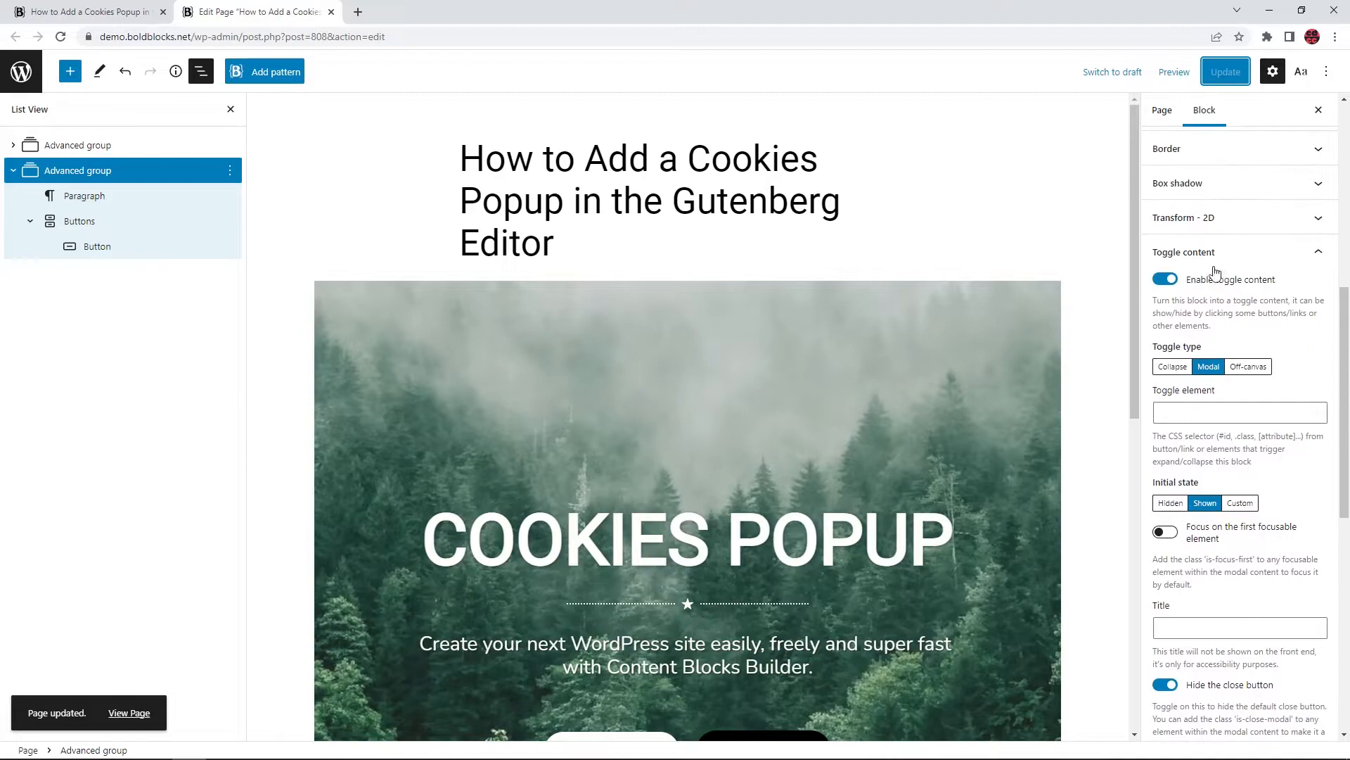
left_click(1213, 252)
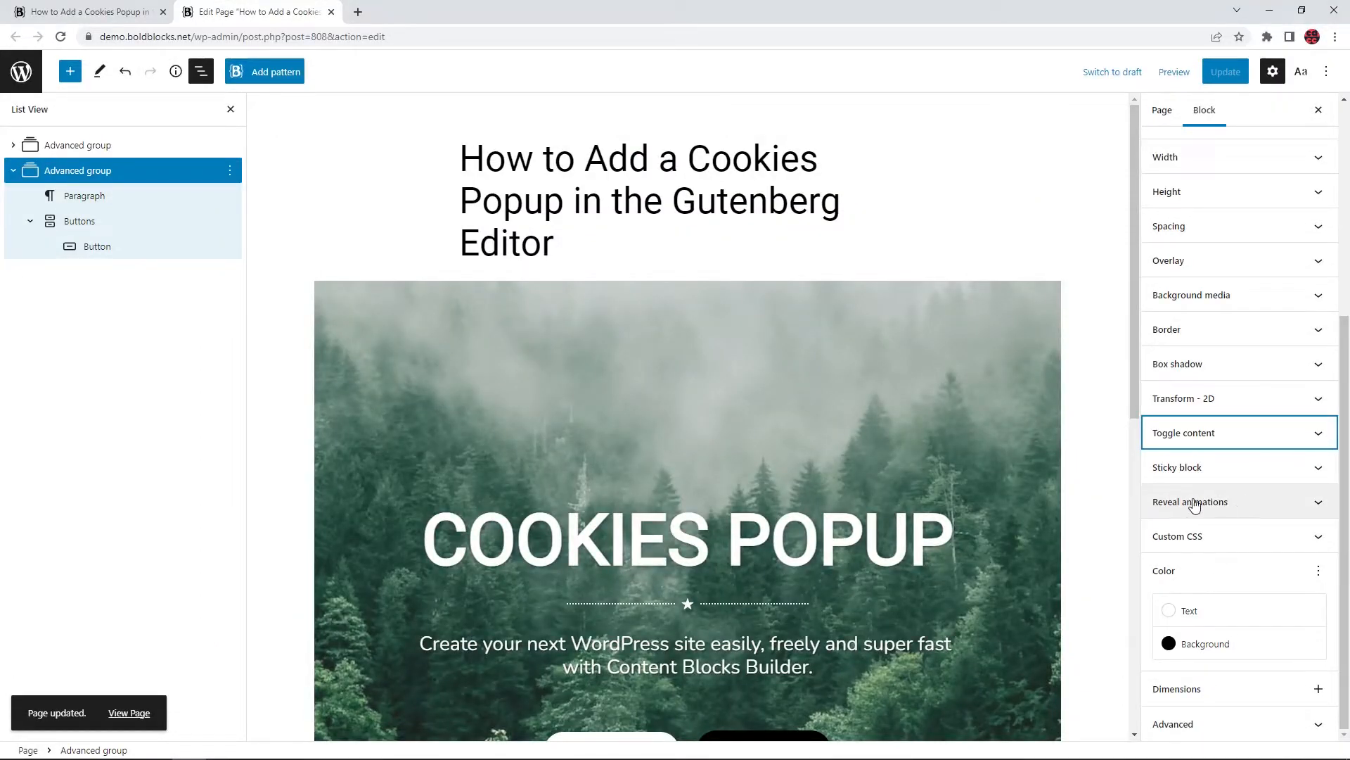
Step: Add a reveal animation to the popup group with the tada effect and a duration of 1 second
left_click(1276, 502)
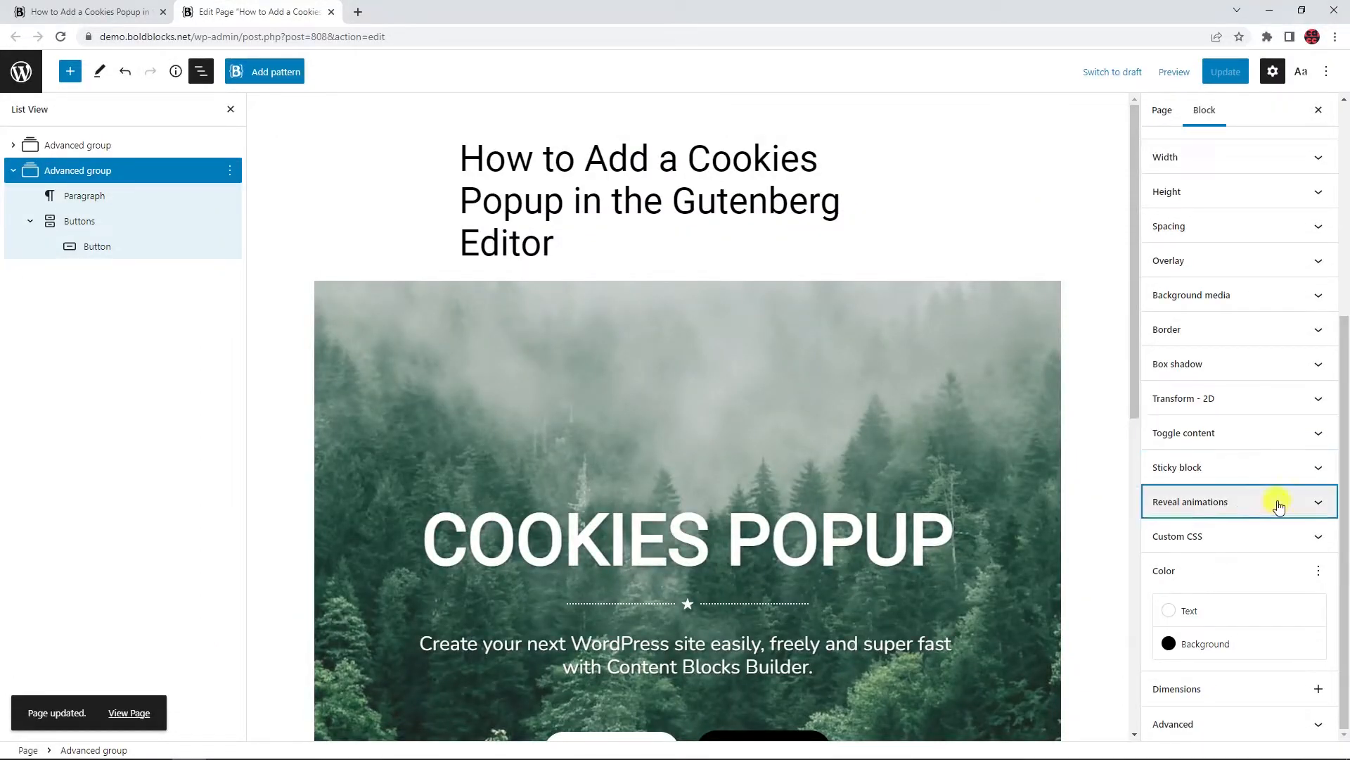
left_click(1209, 529)
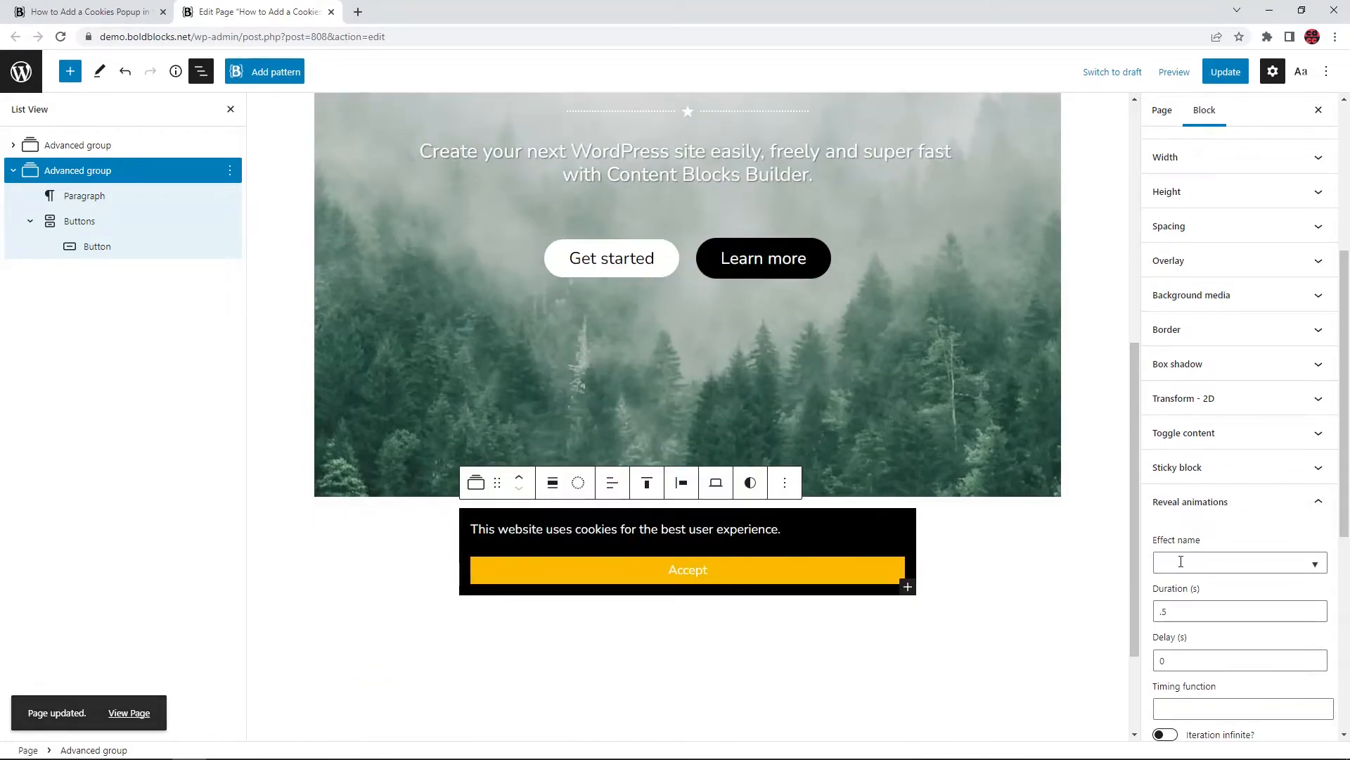
left_click(1220, 564)
type("tada")
left_click(1188, 615)
scroll(1273, 600, "down", 3)
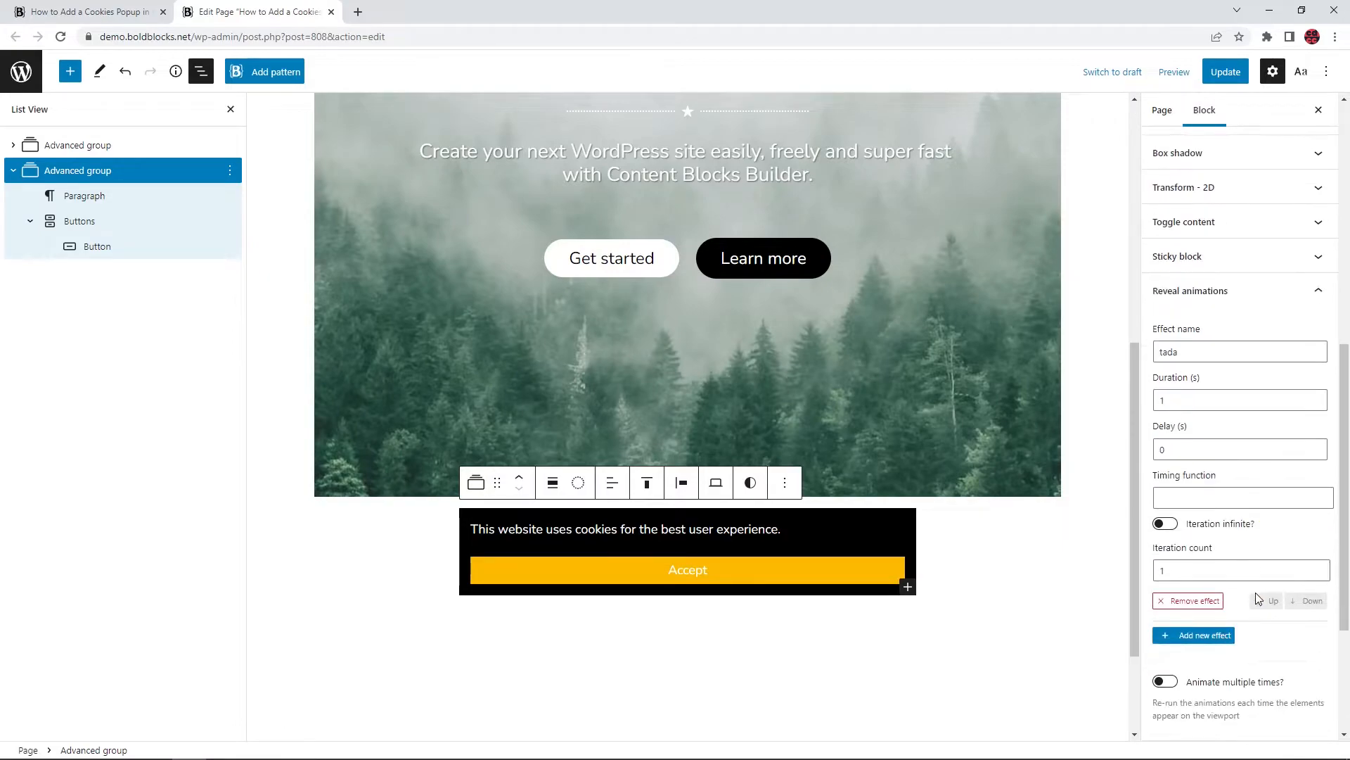
left_click(1266, 296)
Step: Update the page and reload the live page to check the popup's reveal animation
left_click(1226, 71)
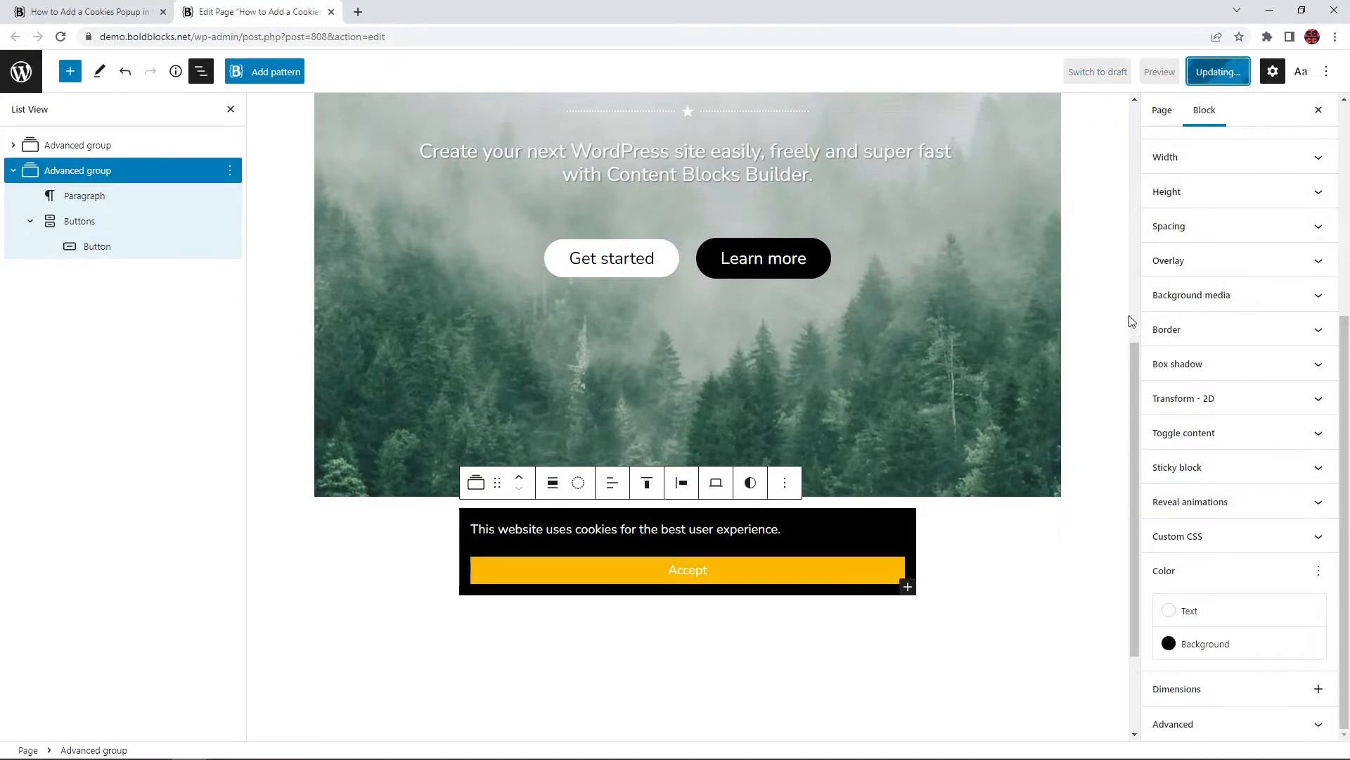
left_click(88, 12)
left_click(60, 37)
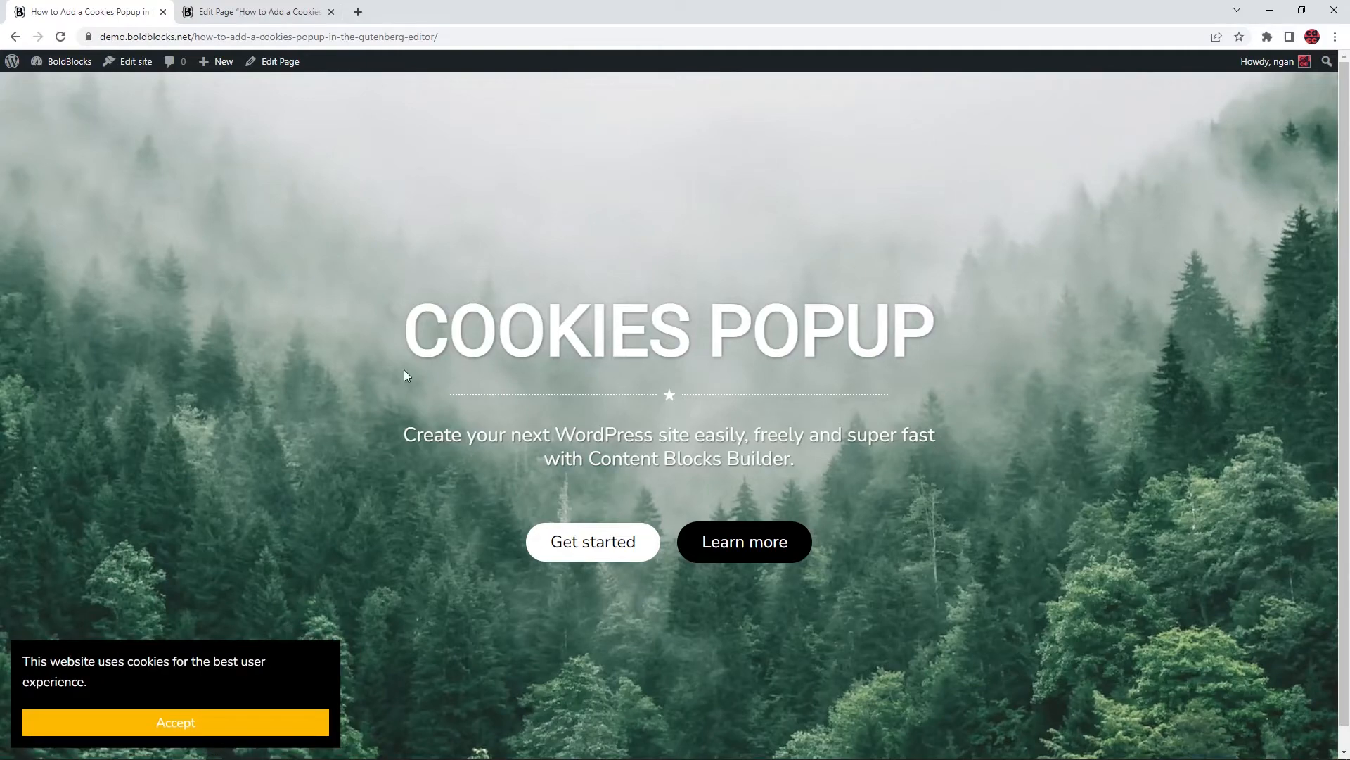
Step: Set the group's toggle content initial state to Custom with a delay time of 2 seconds in the editor
left_click(261, 15)
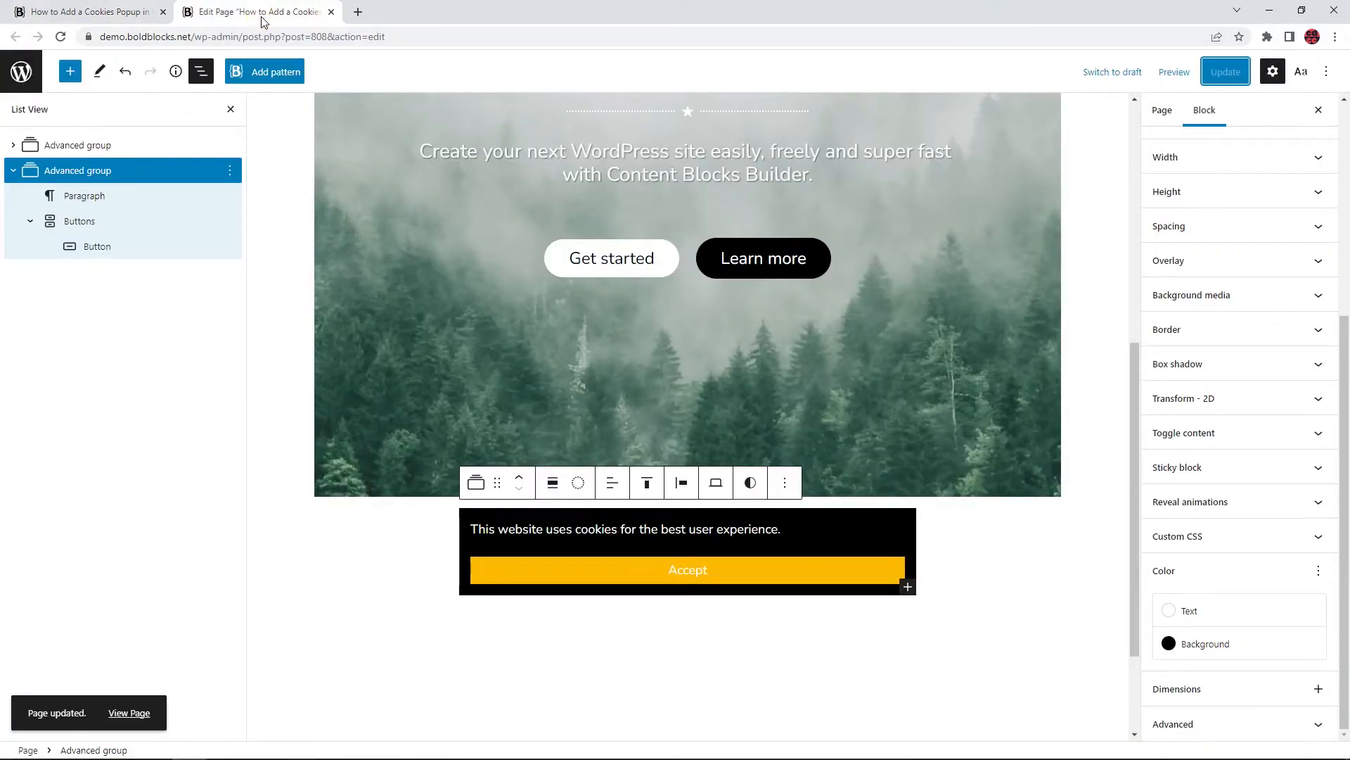
left_click(1245, 433)
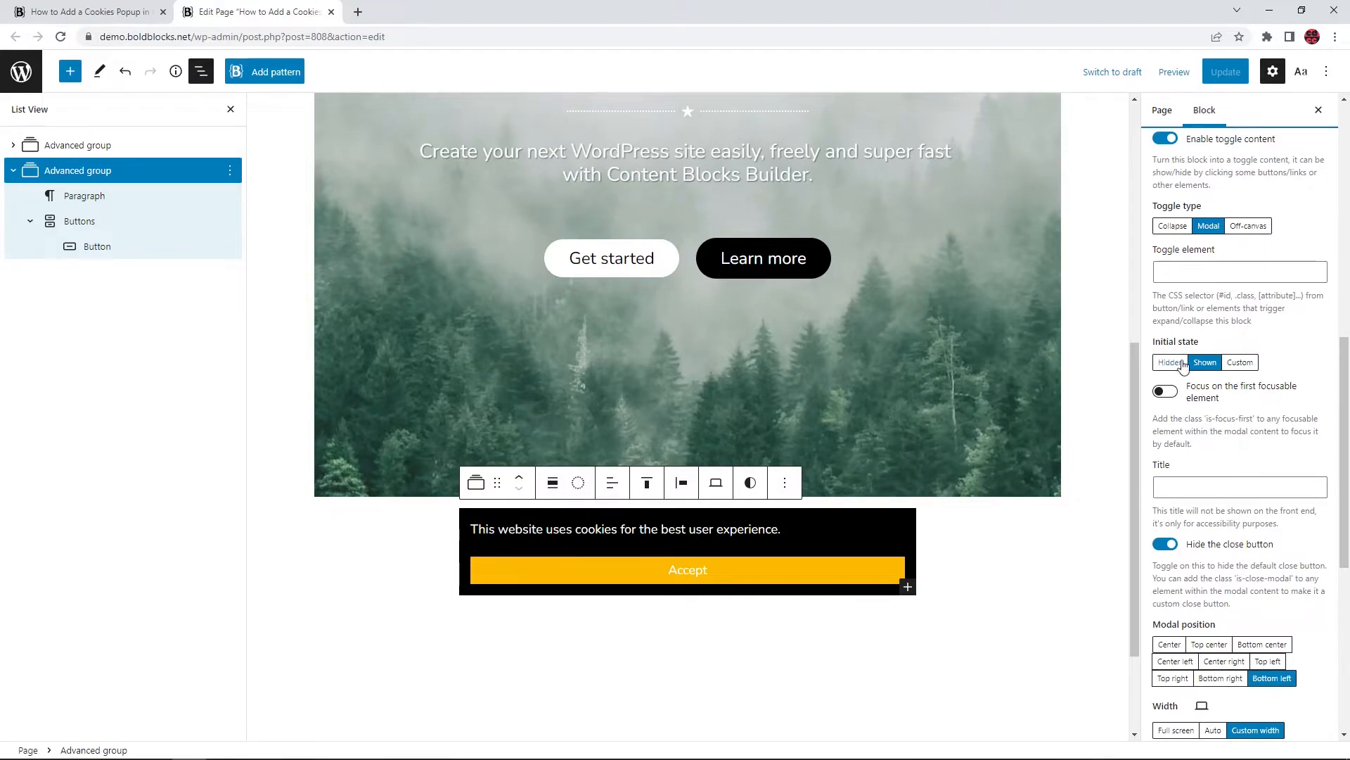
left_click(1240, 363)
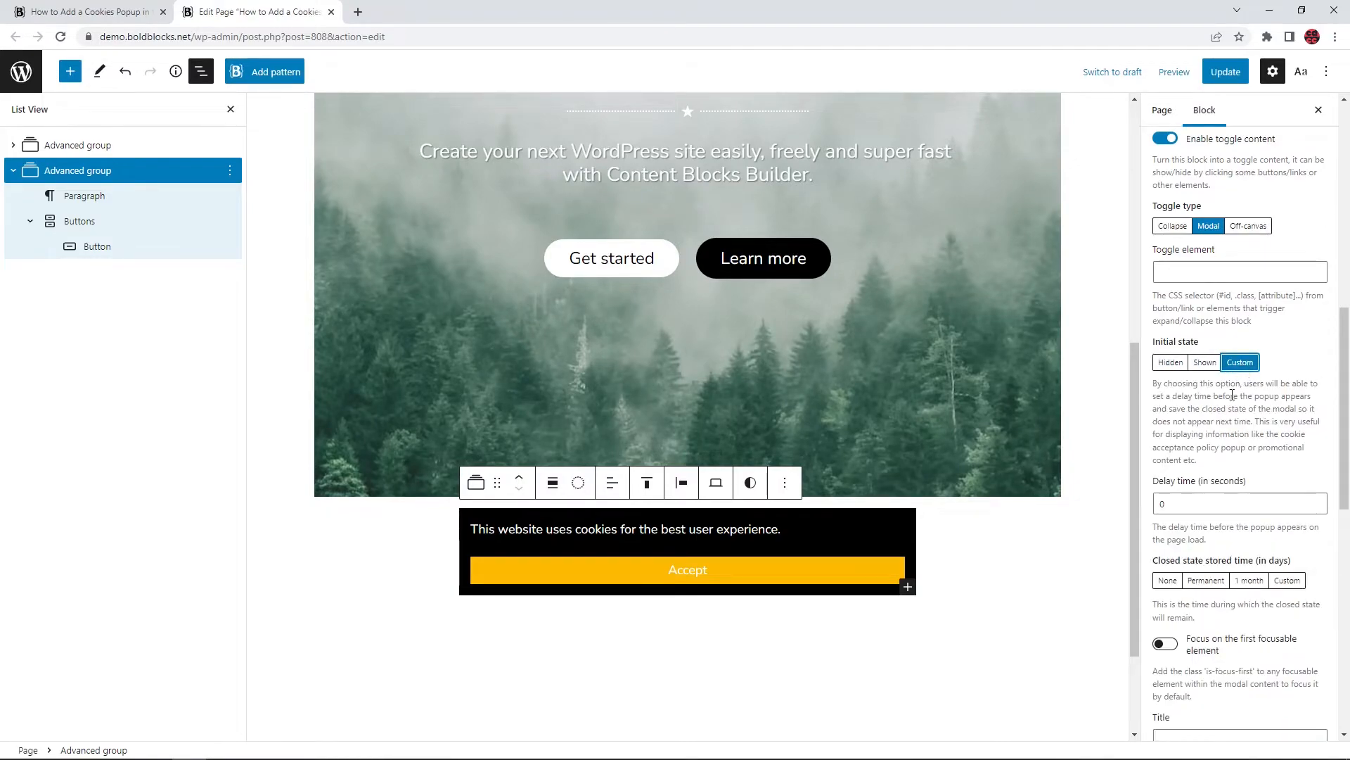
left_click(1316, 502)
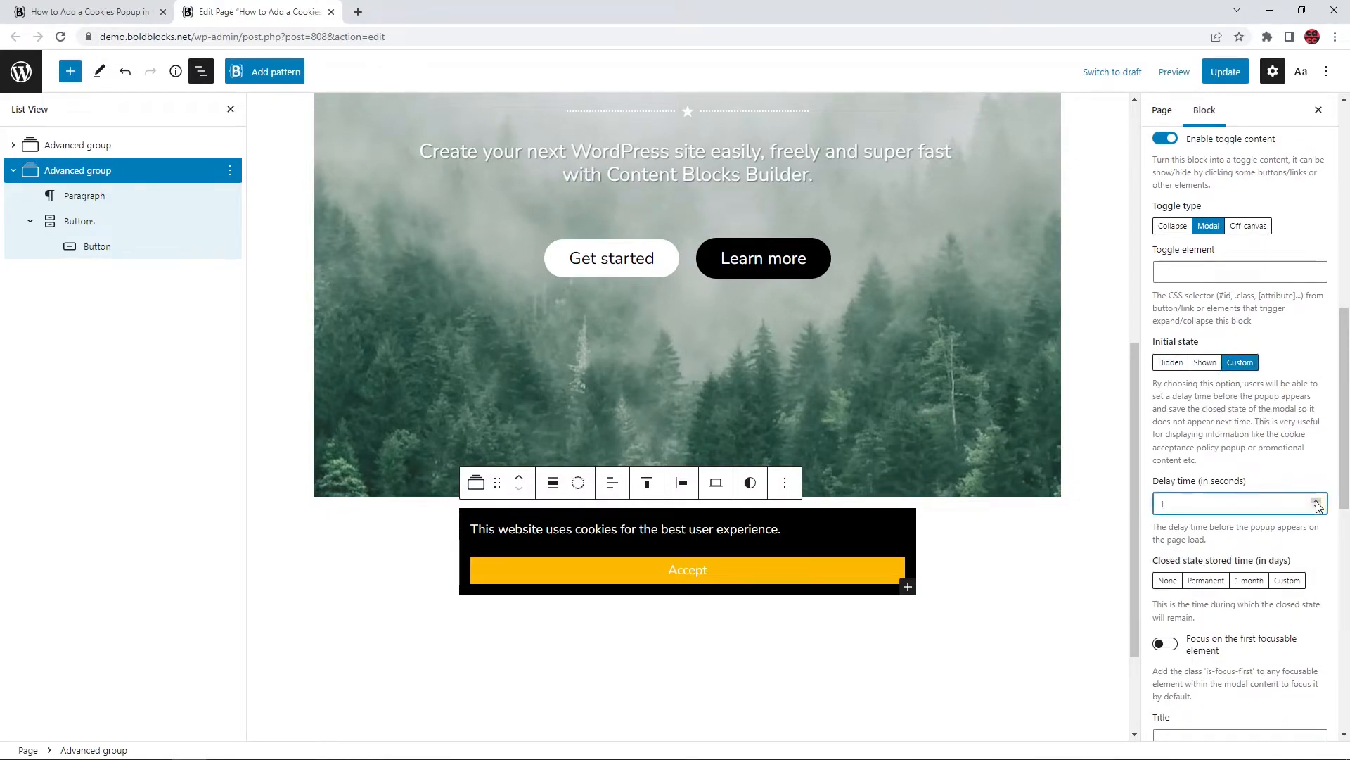
Step: Update the page and reload the live page to check the popup's delayed appearance
left_click(1225, 71)
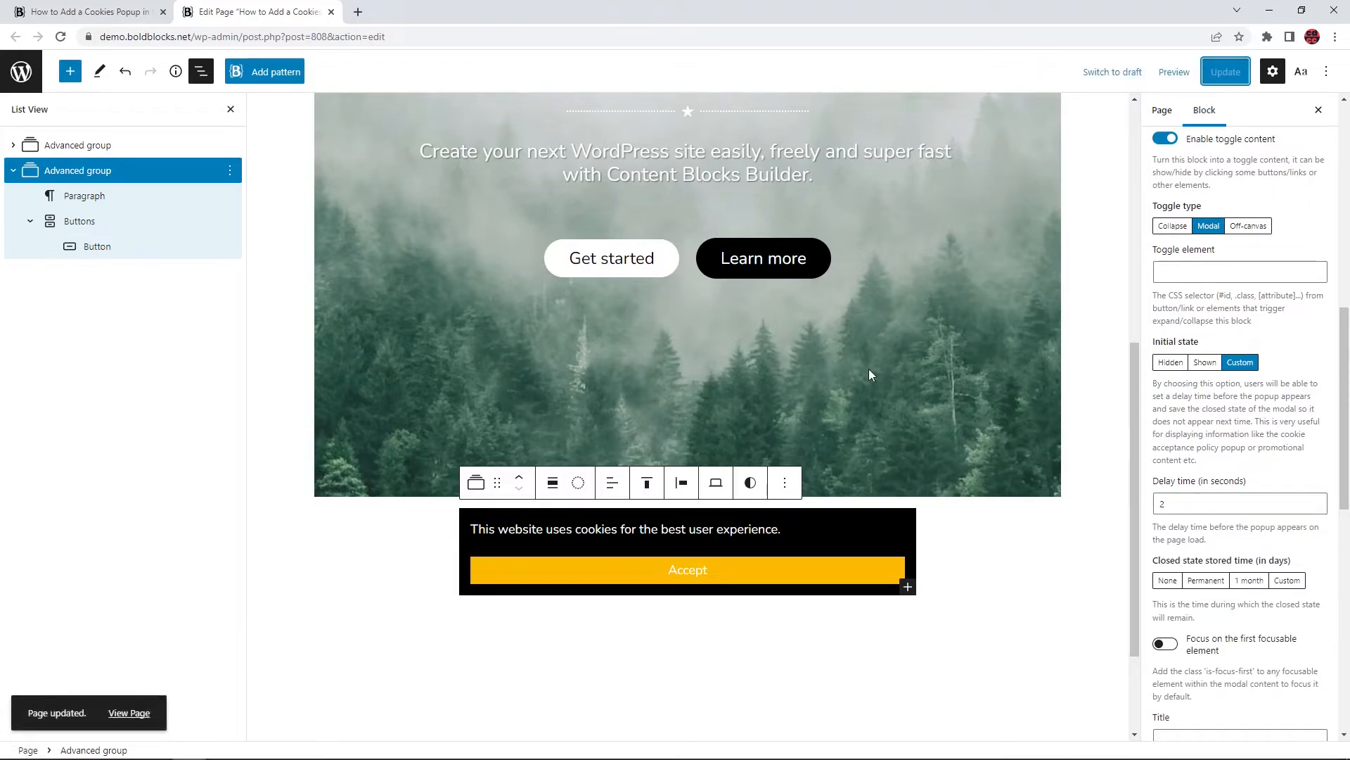
left_click(88, 12)
left_click(61, 36)
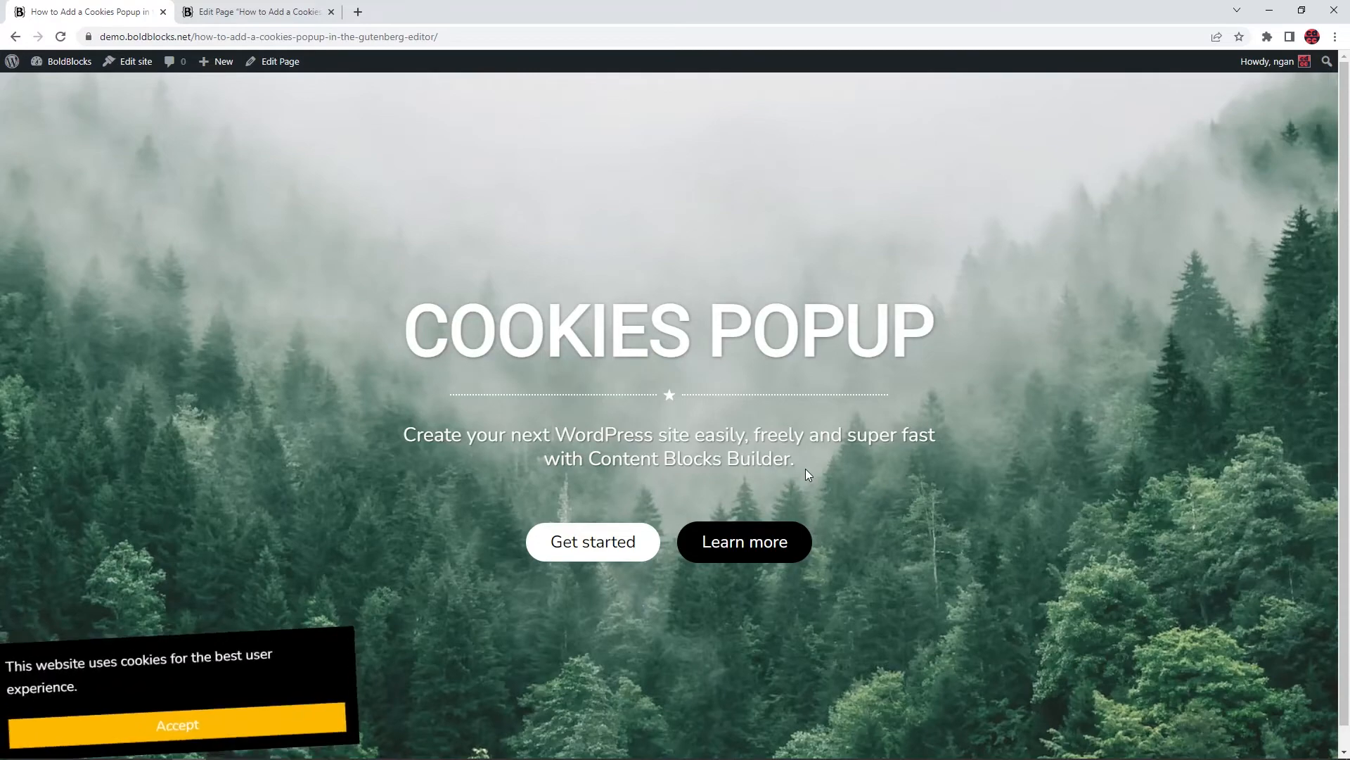
Step: Preview the popup at iPad, iPhone X and Desktop sizes in the browser's developer tools, close them, and accept the popup
key("ctrl+shift+i")
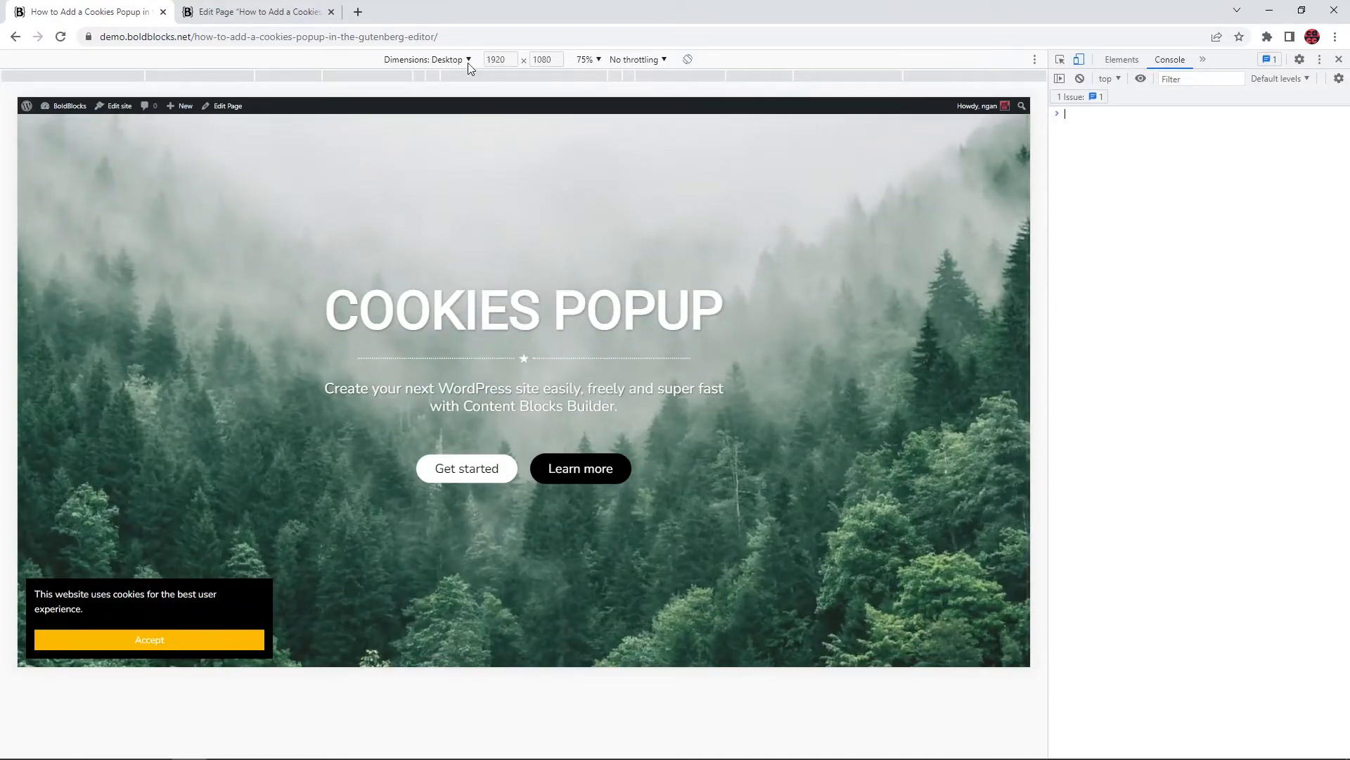
left_click(467, 59)
left_click(430, 144)
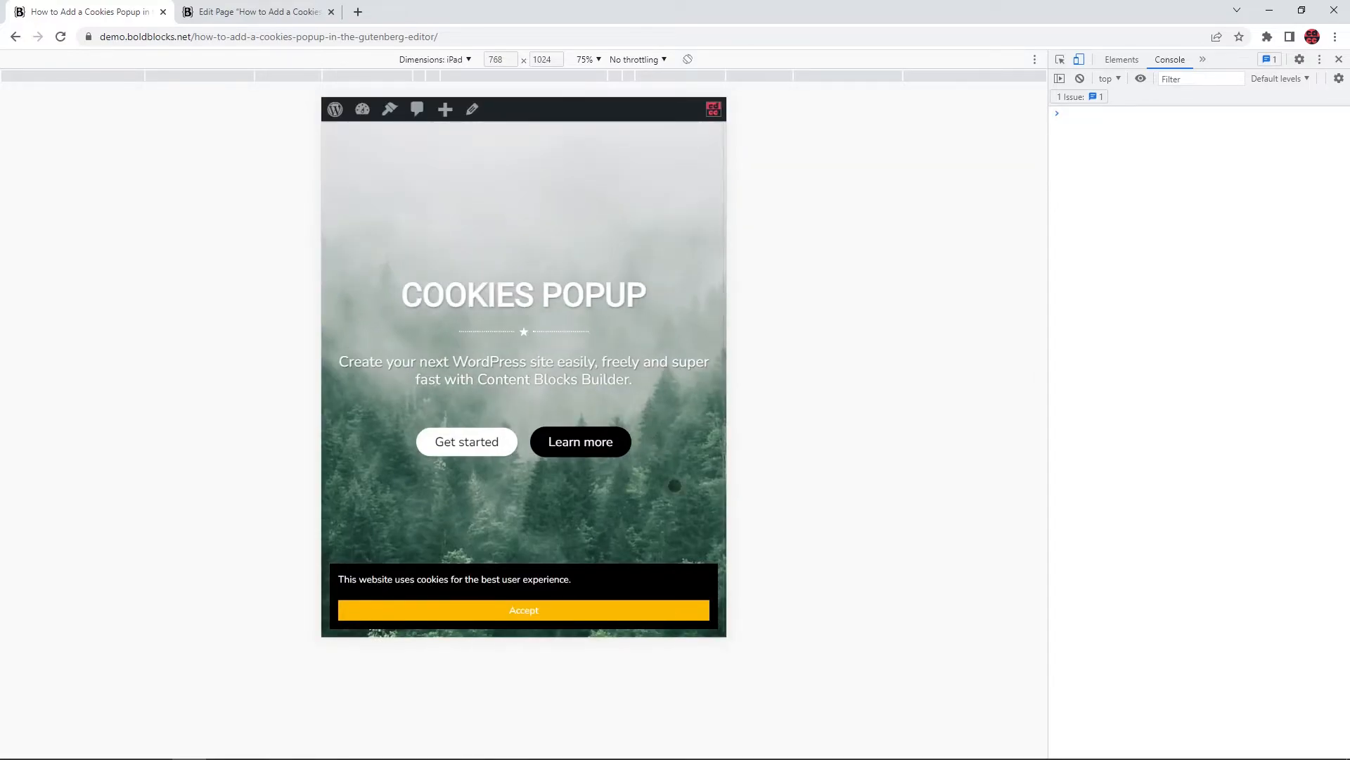
left_click(464, 59)
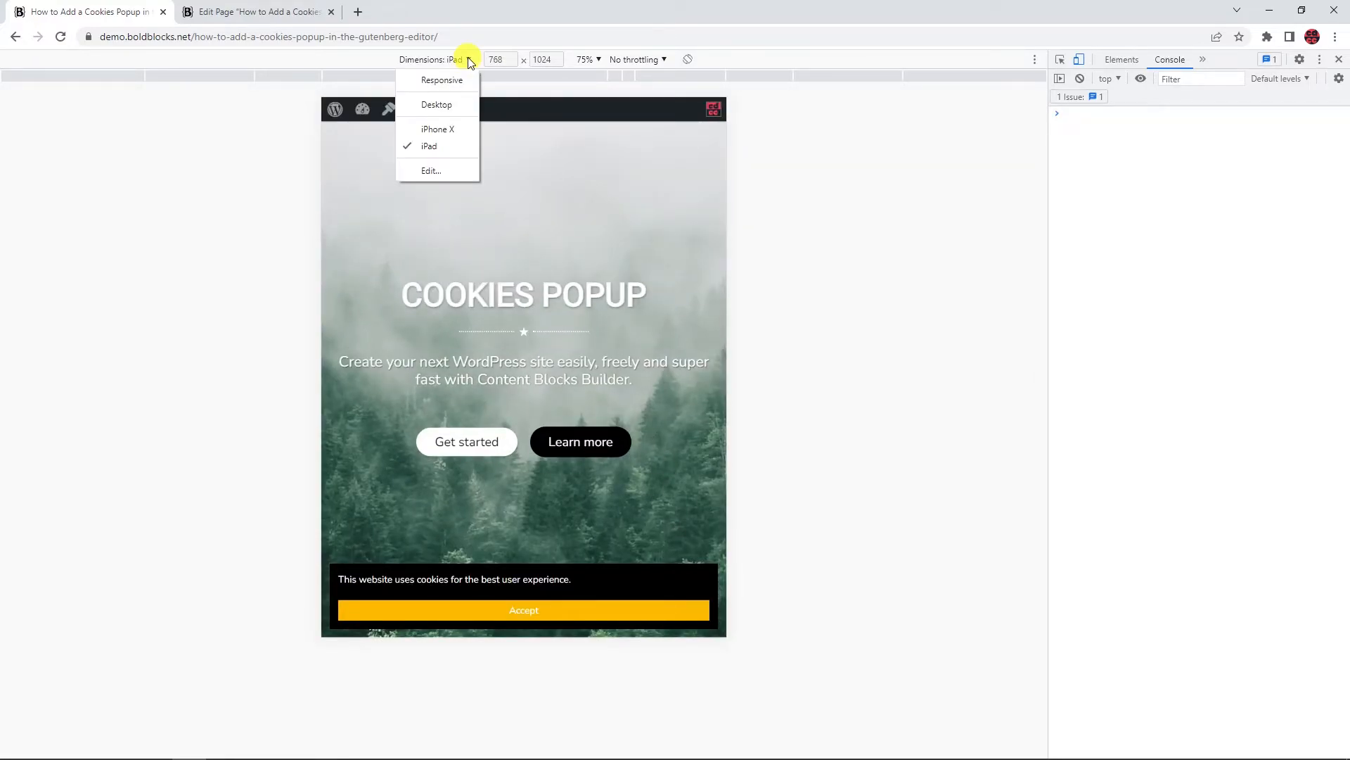
left_click(445, 128)
scroll(589, 396, "down", 1)
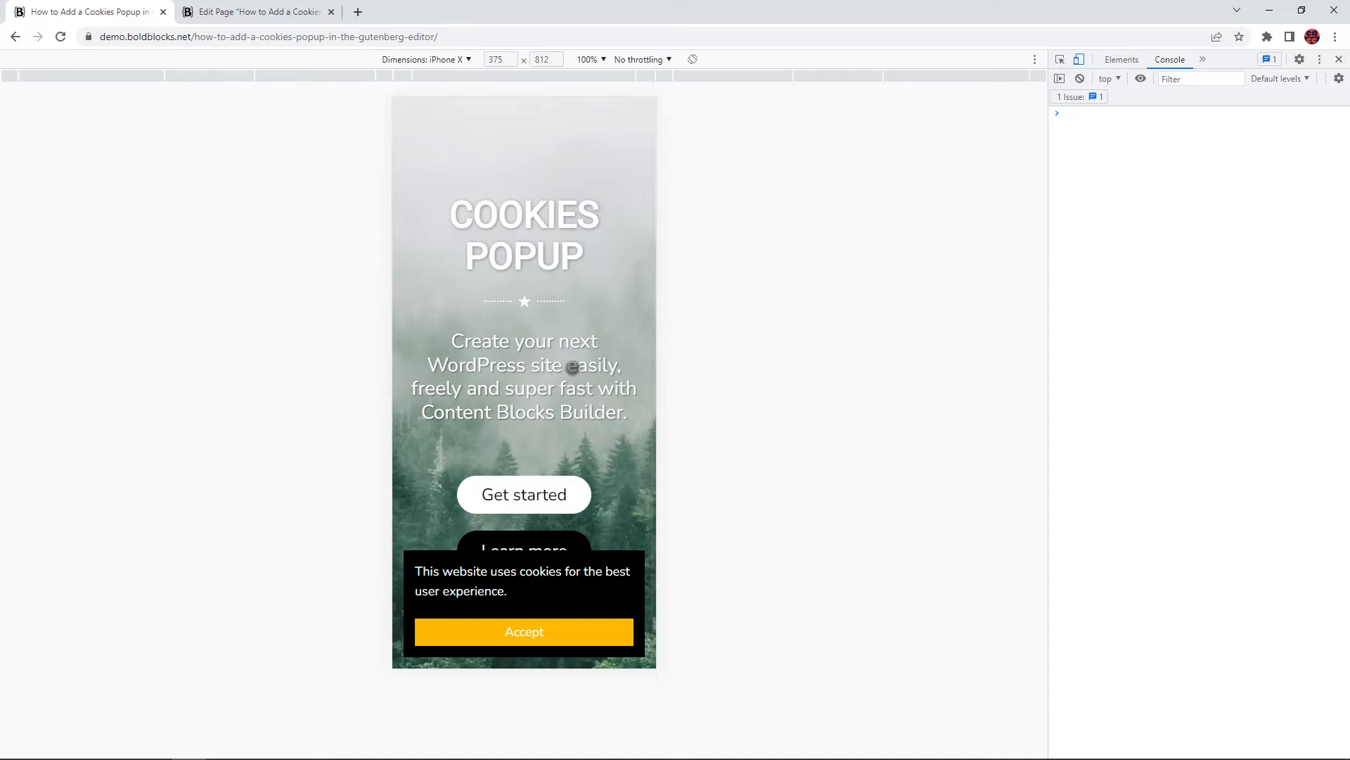
left_click(467, 59)
left_click(443, 103)
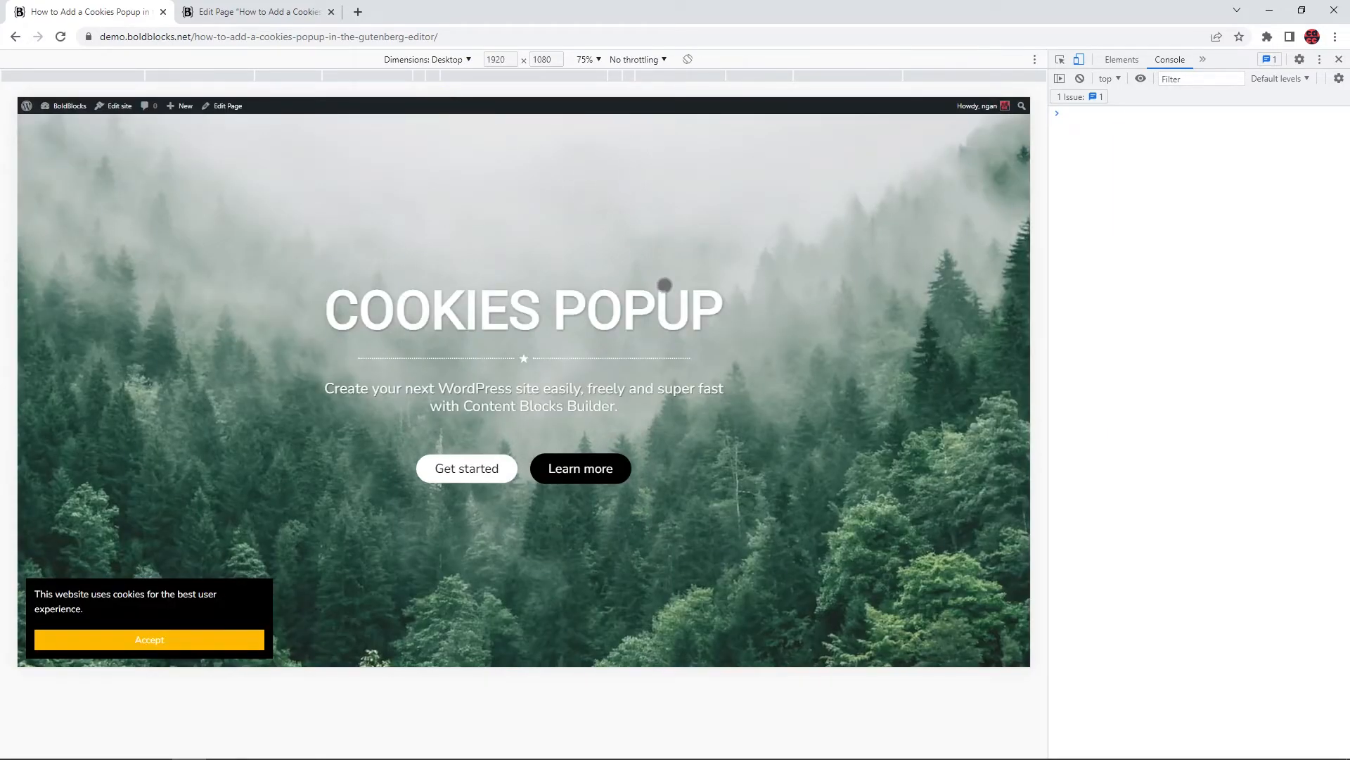
key("F12")
left_click(181, 718)
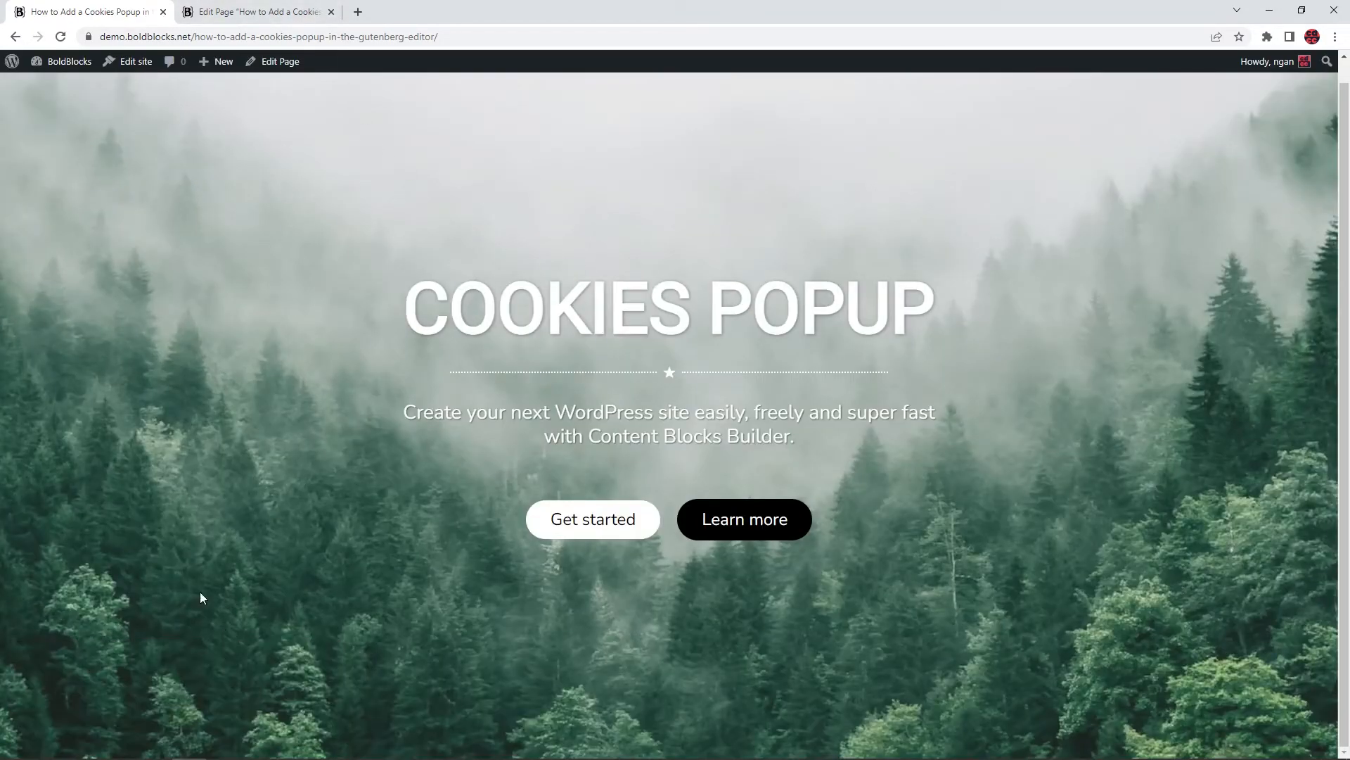
Step: Set the popup group's closed state stored time to 1 month in the editor and update the page
left_click(226, 12)
scroll(1163, 556, "down", 3)
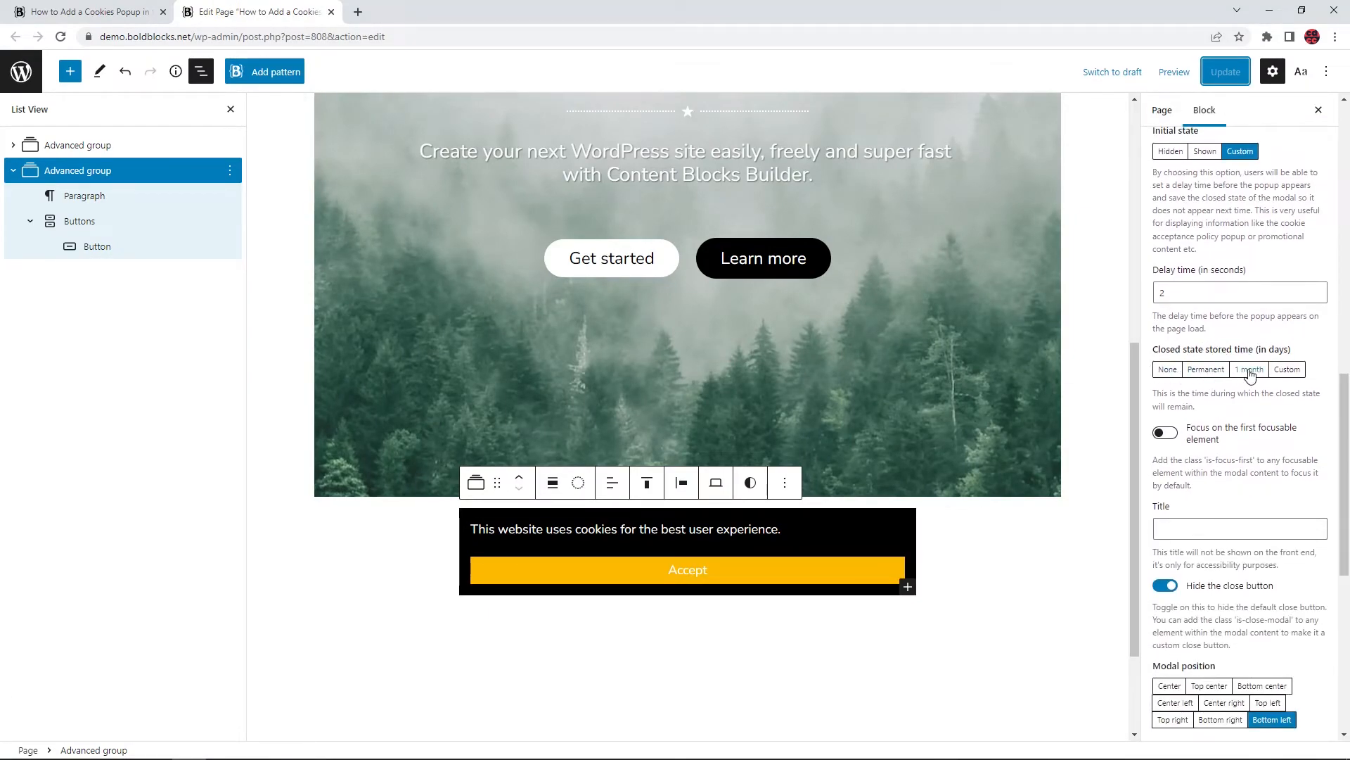
left_click(1249, 371)
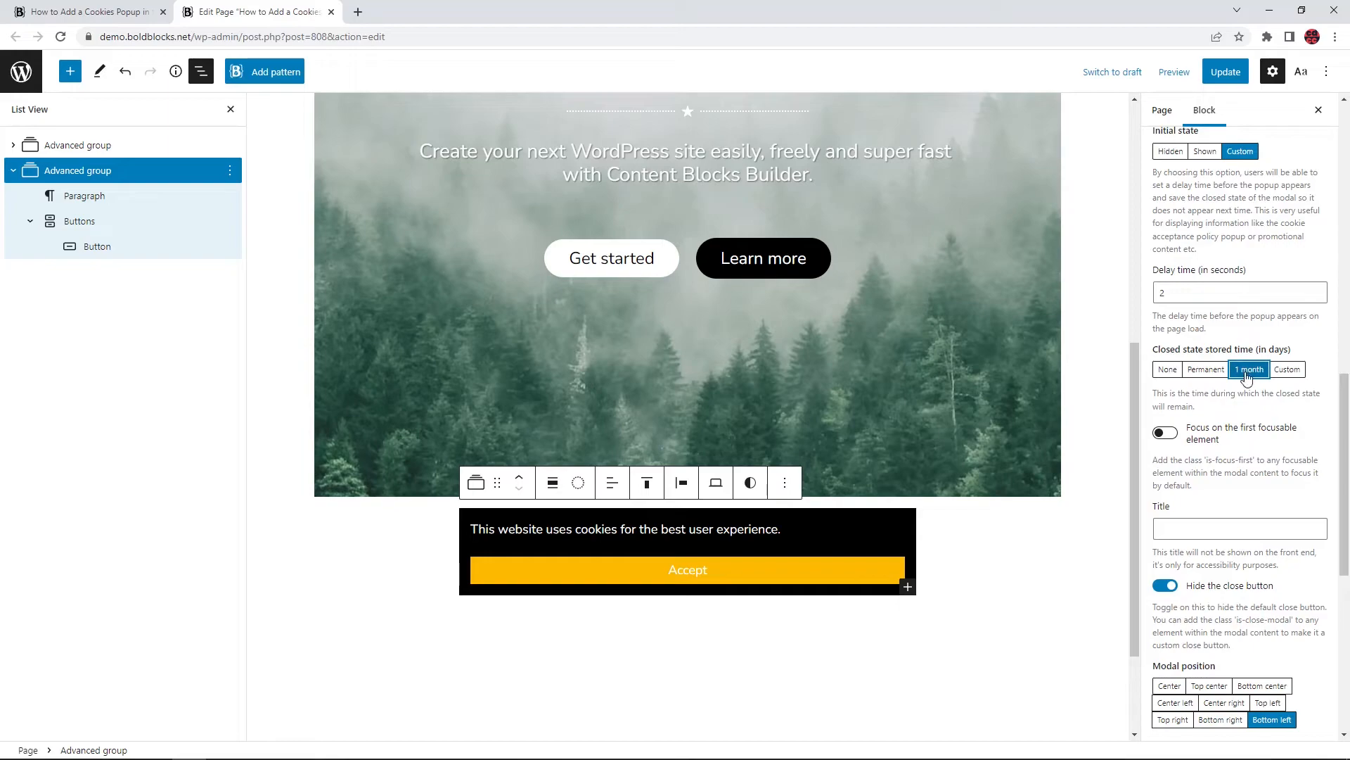
left_click(1225, 71)
Step: Reload the live page, accept the popup, and reload again to check whether its closed state is remembered
left_click(120, 11)
left_click(60, 37)
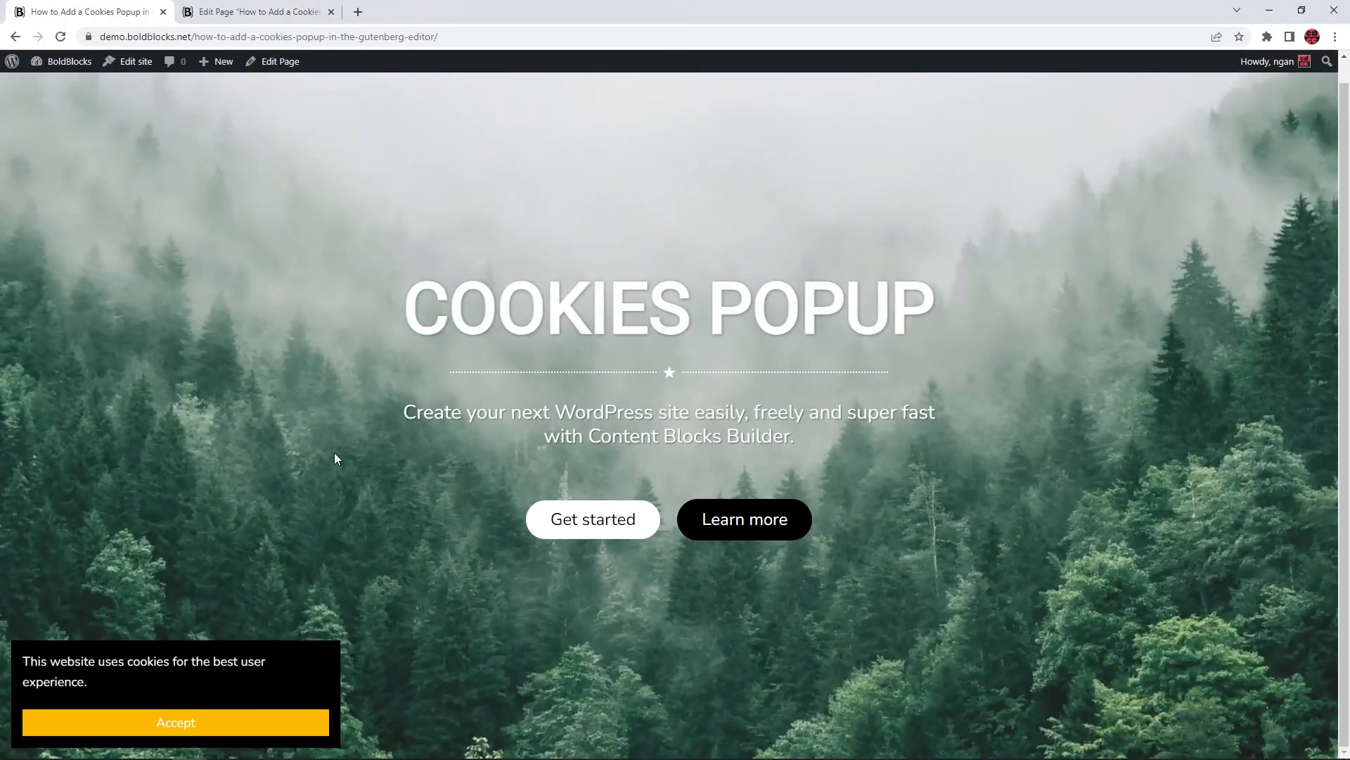
left_click(179, 723)
key("F5")
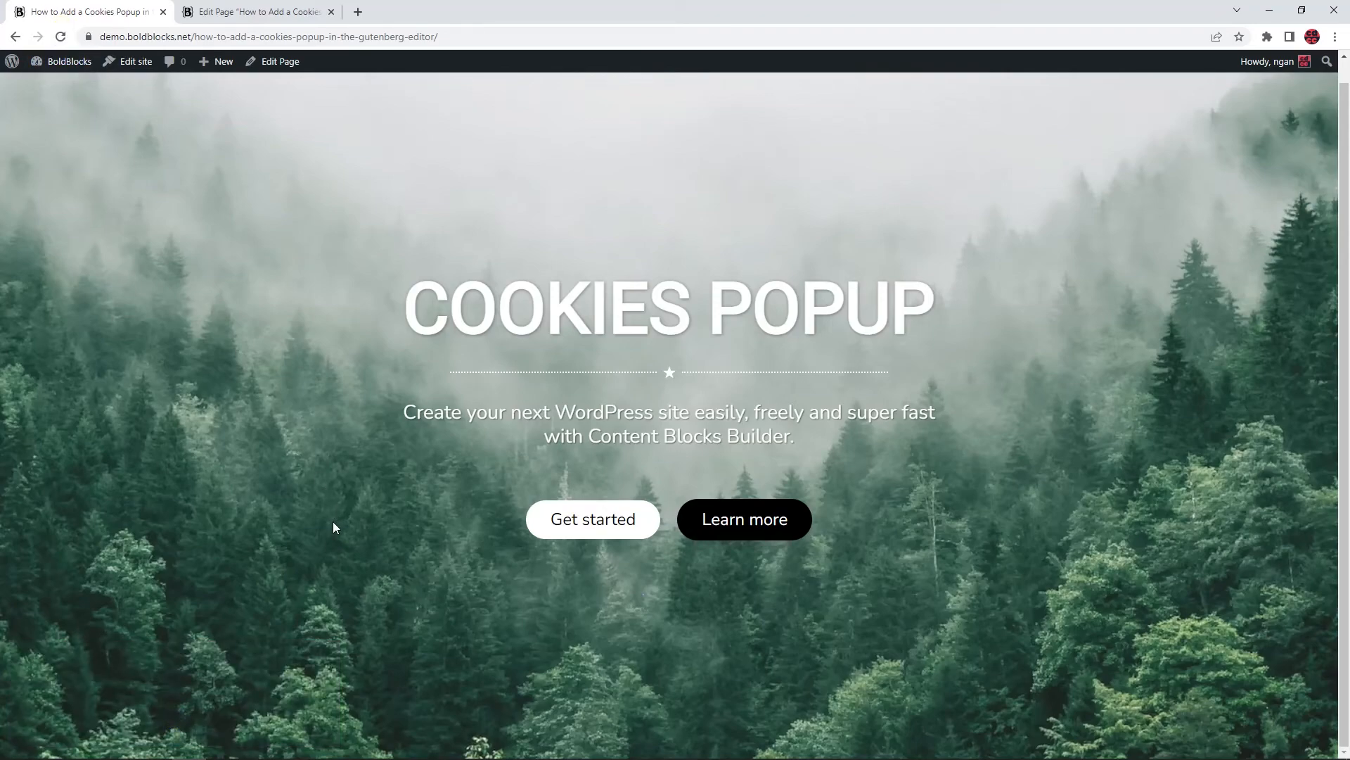